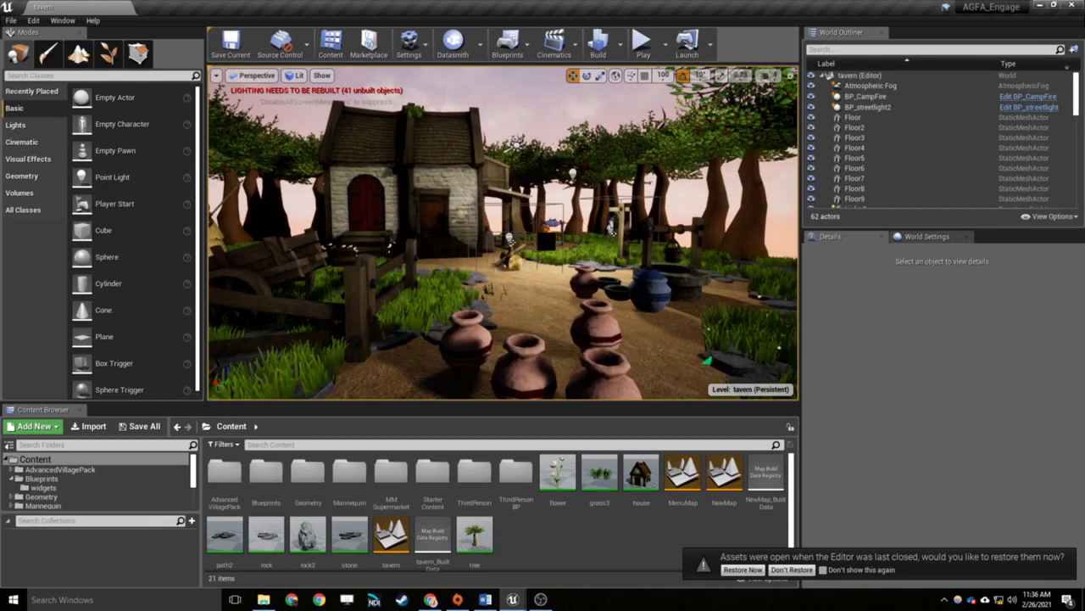
right_drag(549, 242, 529, 161)
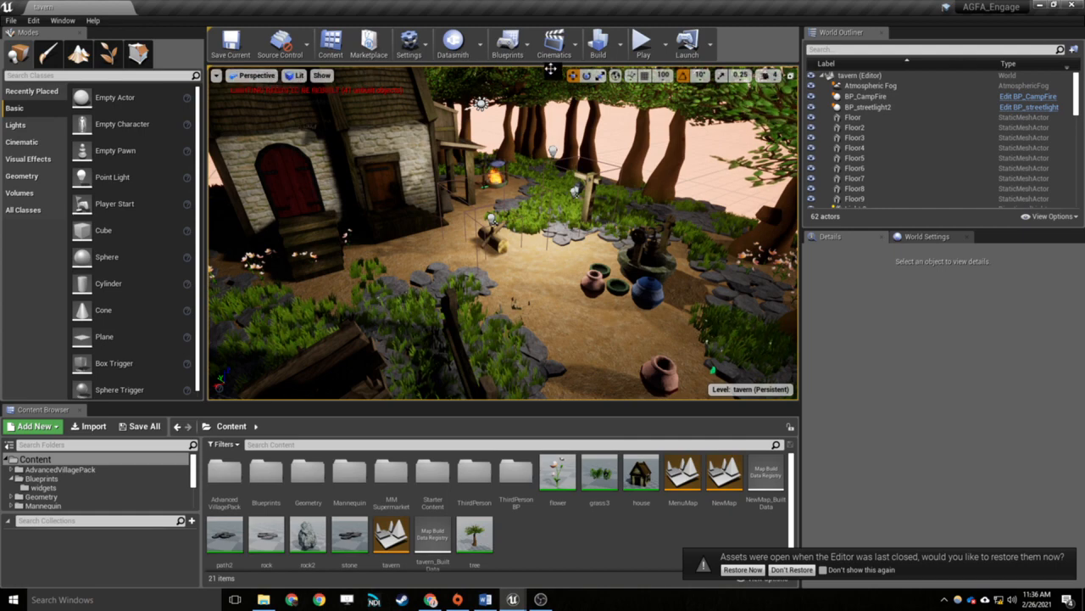
mouse_move(729, 275)
right_down()
mouse_move(696, 259)
mouse_move(729, 274)
right_up()
mouse_move(634, 186)
right_down()
mouse_move(559, 170)
mouse_move(628, 174)
mouse_move(635, 191)
mouse_move(623, 190)
right_up()
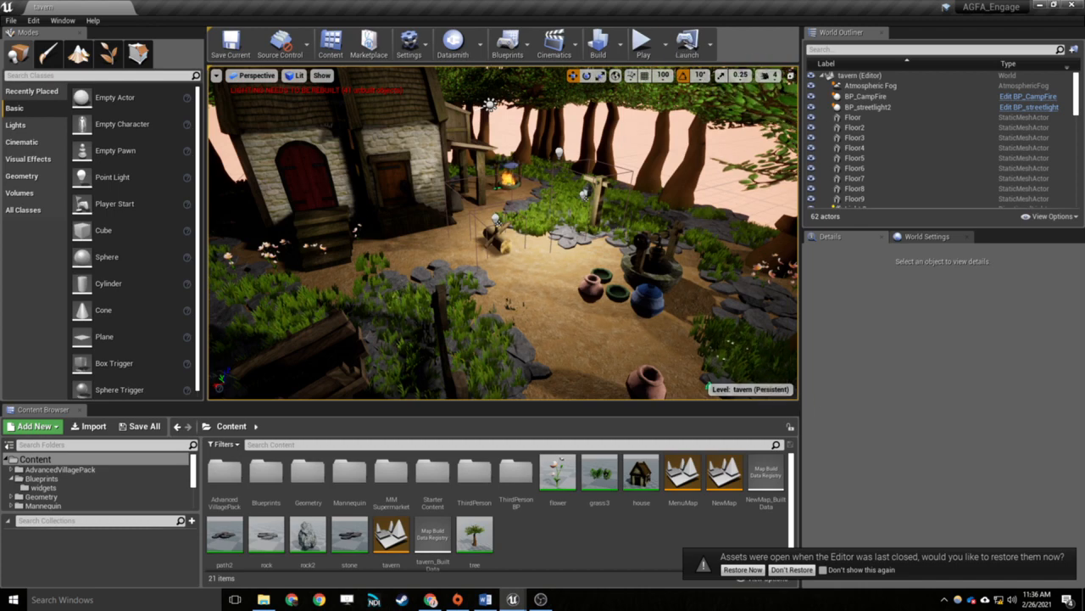
mouse_move(552, 216)
right_down()
mouse_move(534, 225)
mouse_move(552, 216)
right_up()
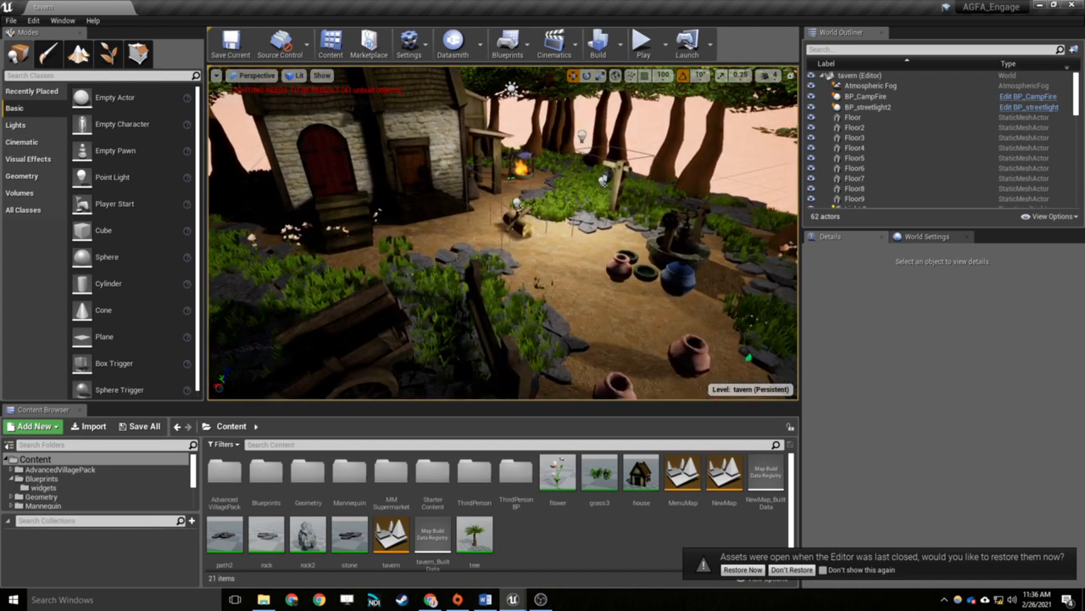
Show the contents of the project's Blueprints folder
double_click(267, 472)
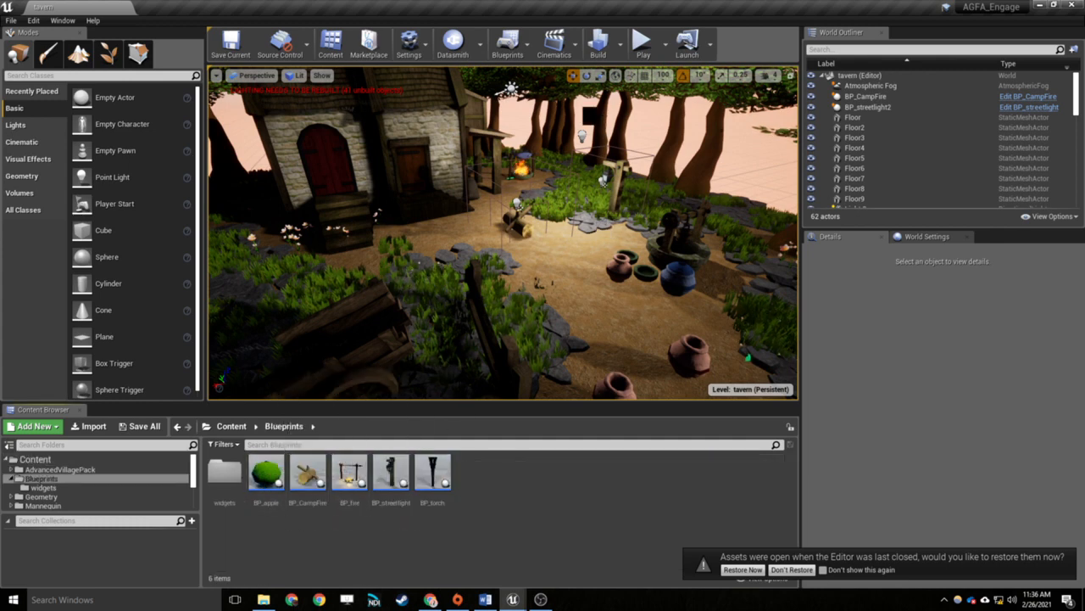
click(233, 427)
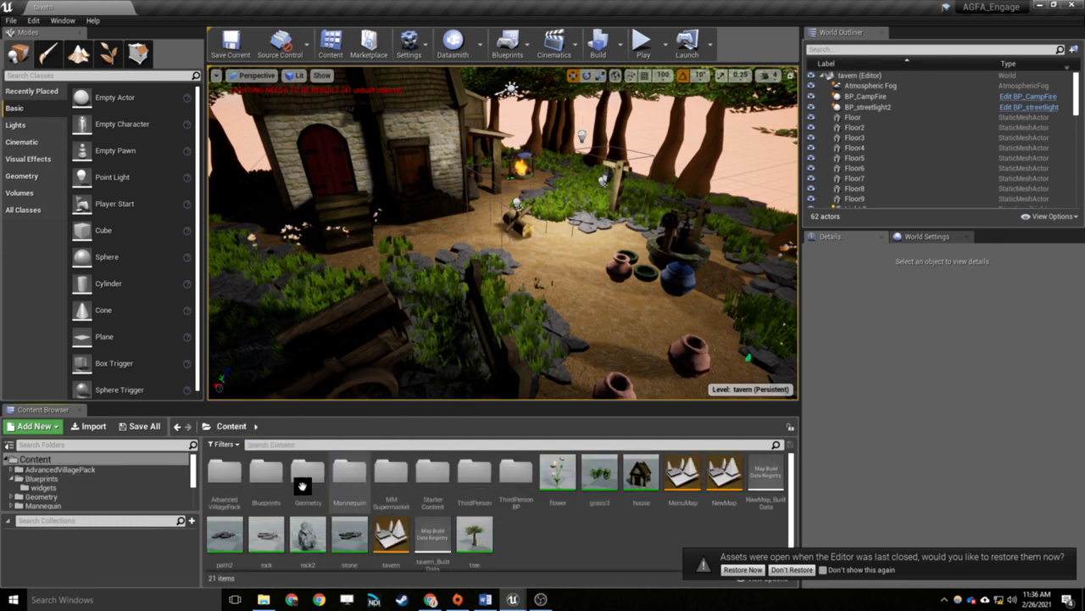
double_click(271, 491)
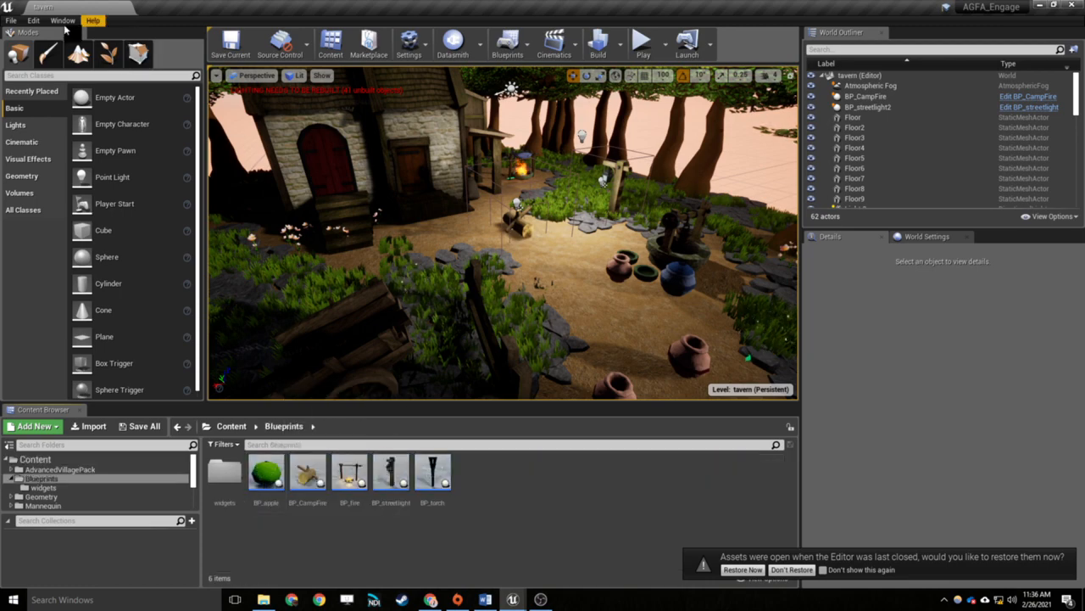
Open the MenuMap level from the Content folder
click(10, 20)
click(38, 62)
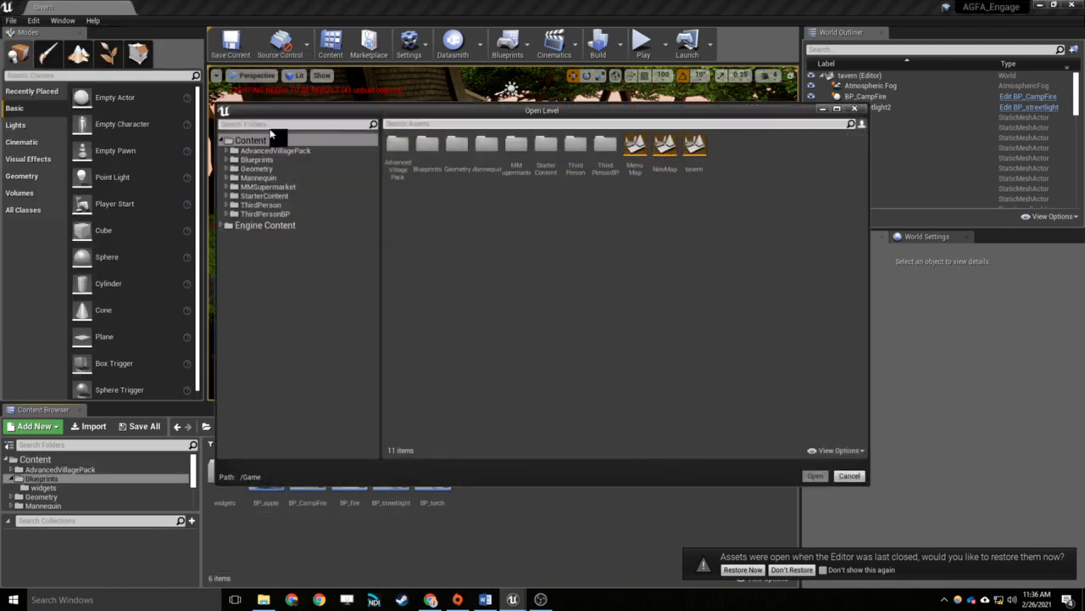
click(636, 149)
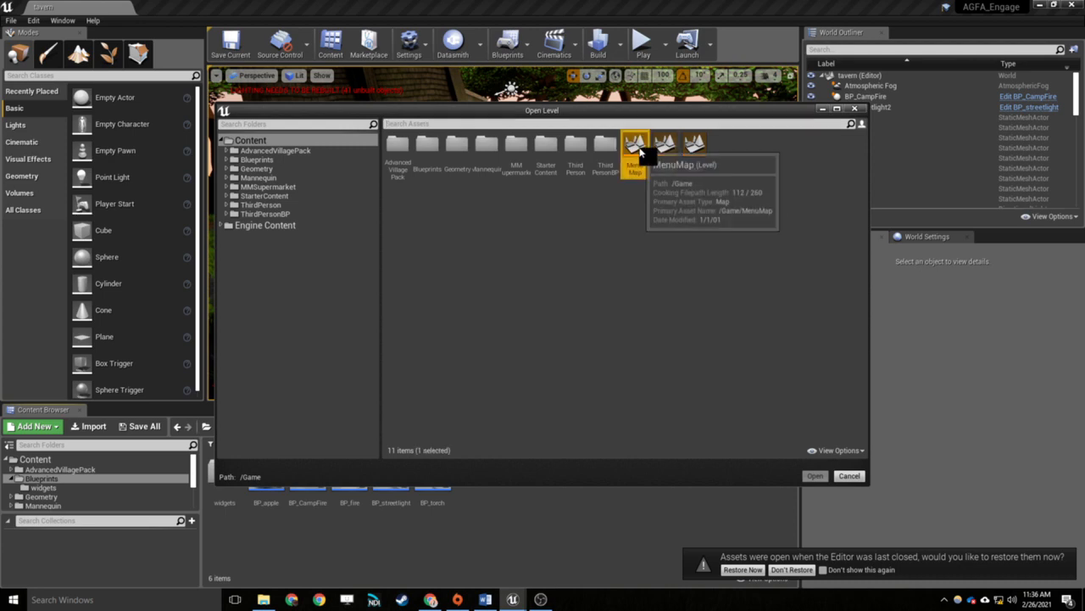
click(815, 476)
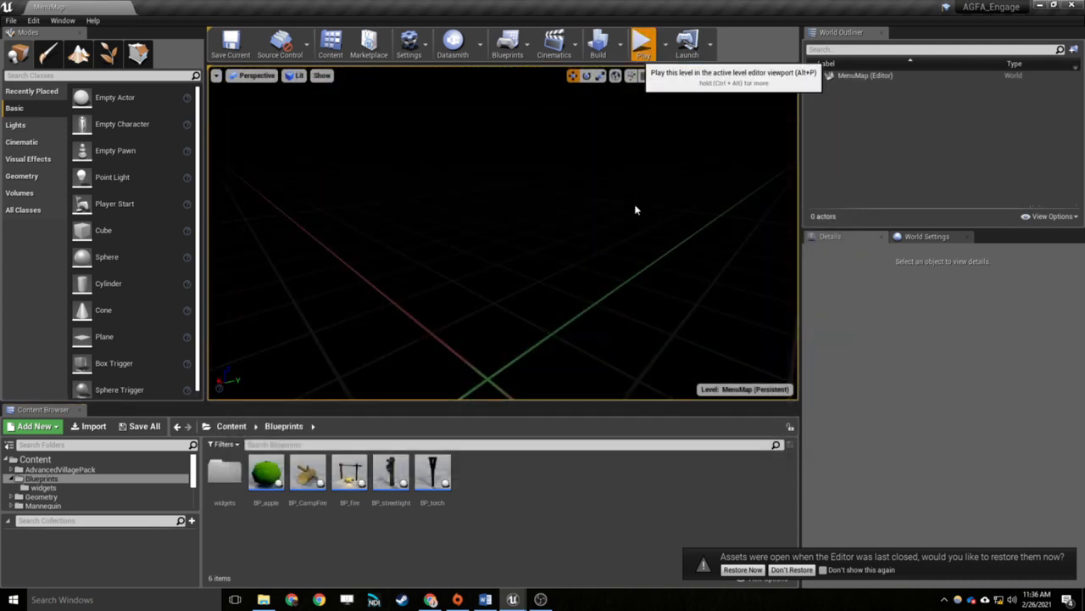
Play-test the main menu by choosing Exit Game, and in a second play session launch the tavern level with Play Level
click(644, 42)
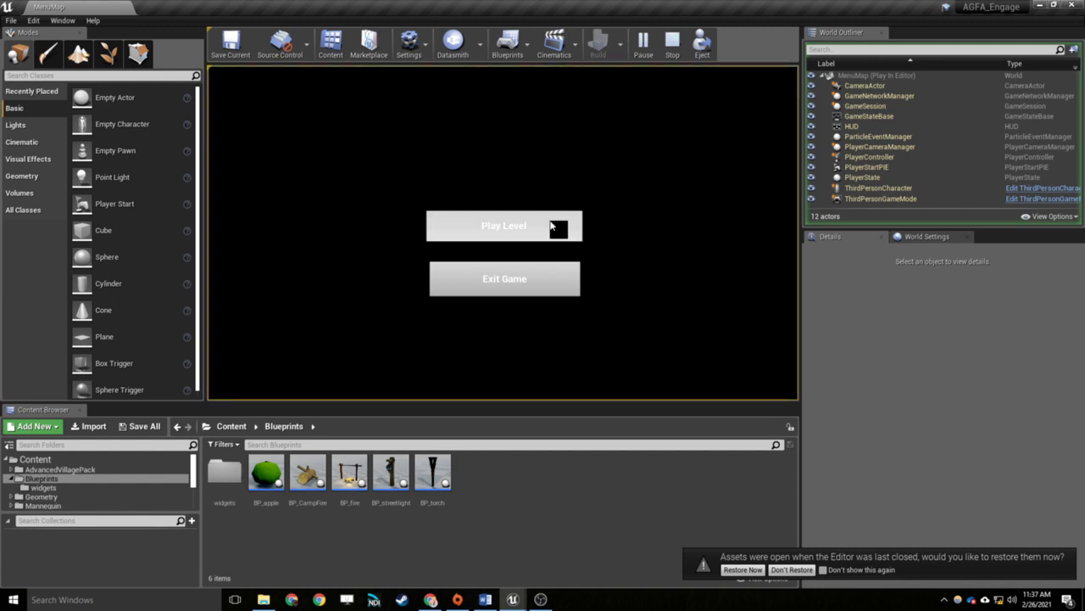
click(558, 279)
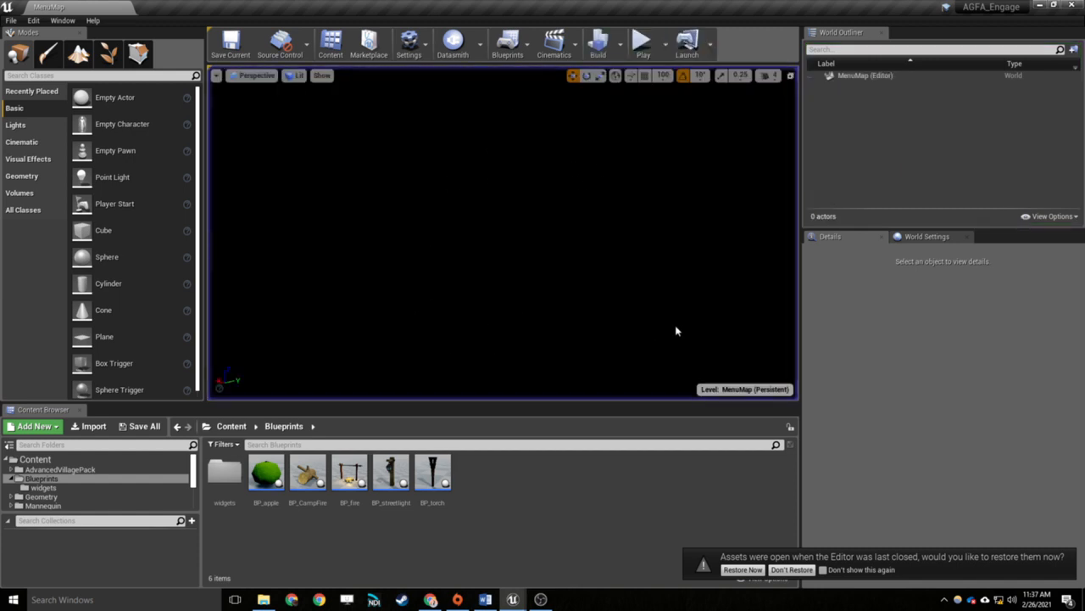
click(645, 49)
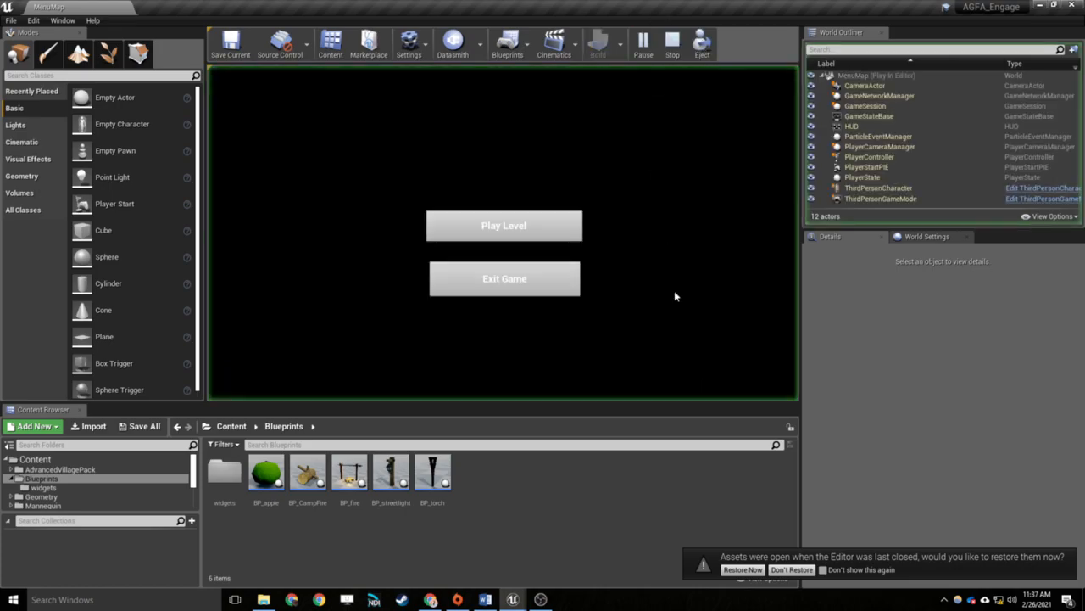
click(563, 226)
click(512, 170)
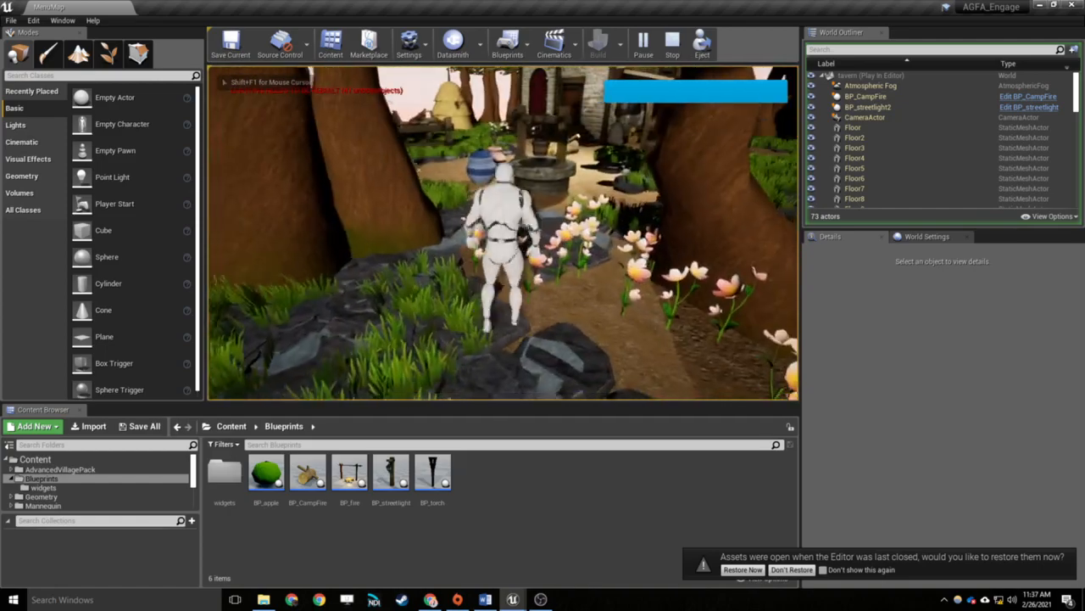
Run the character through the village into the campfires to test health loss and death, and end the play session
key(d)
key(s)
key(w)
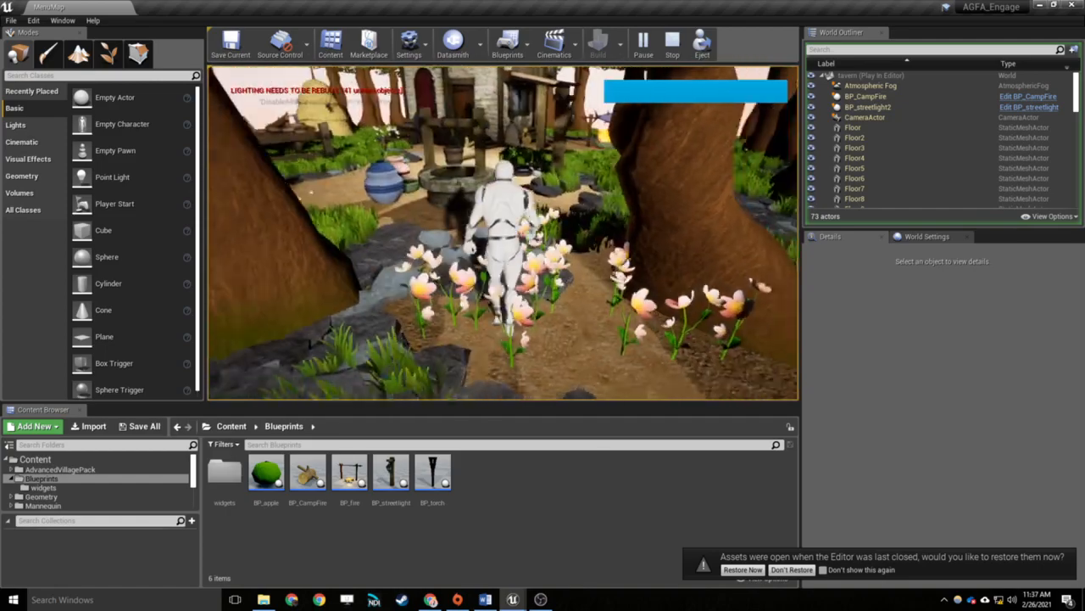
key(w)
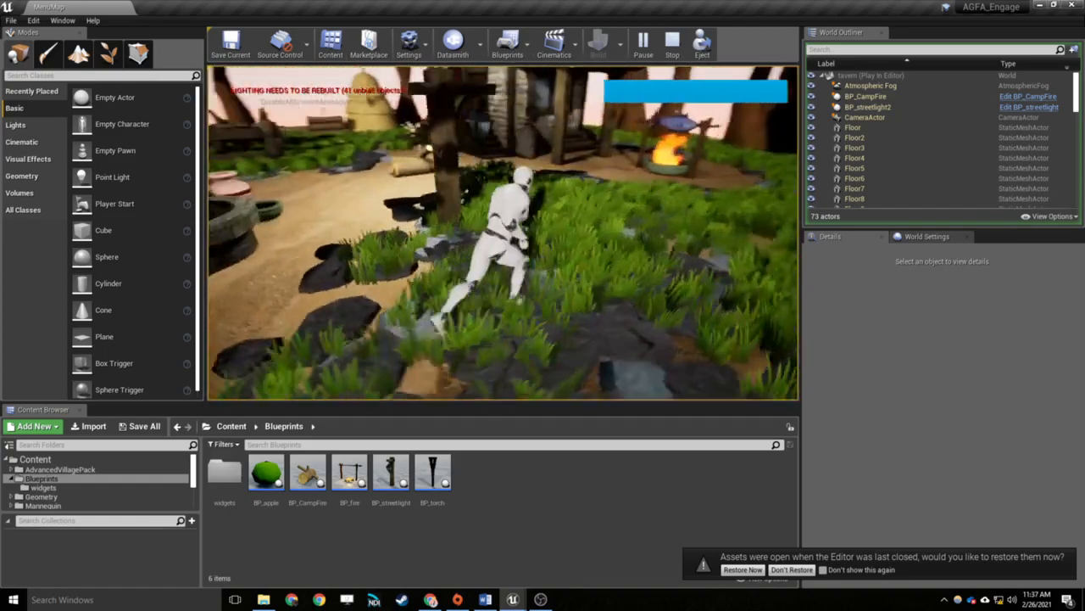
key(w)
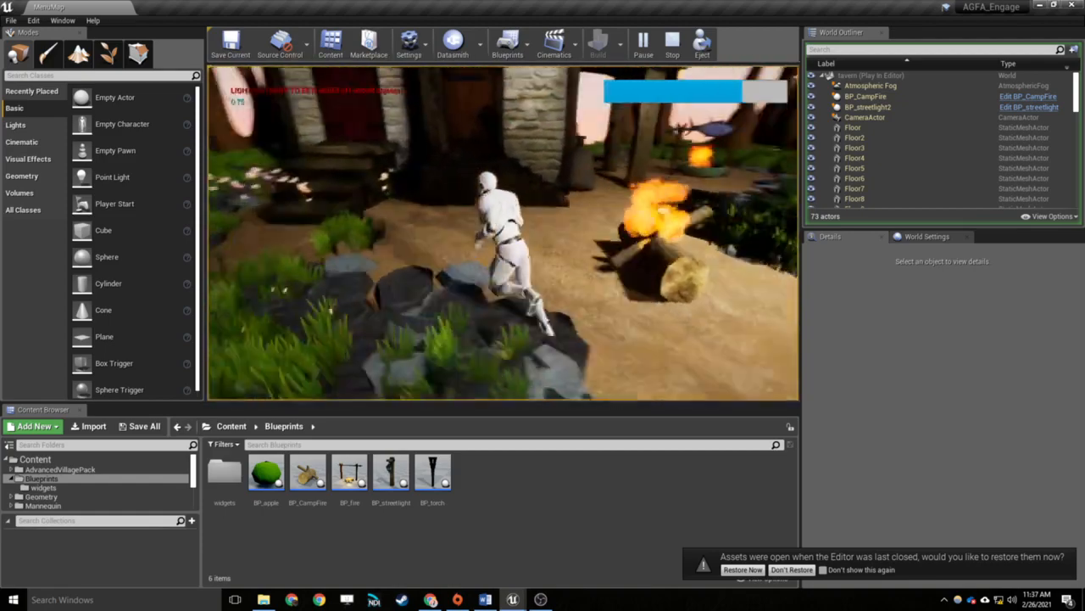
key(w)
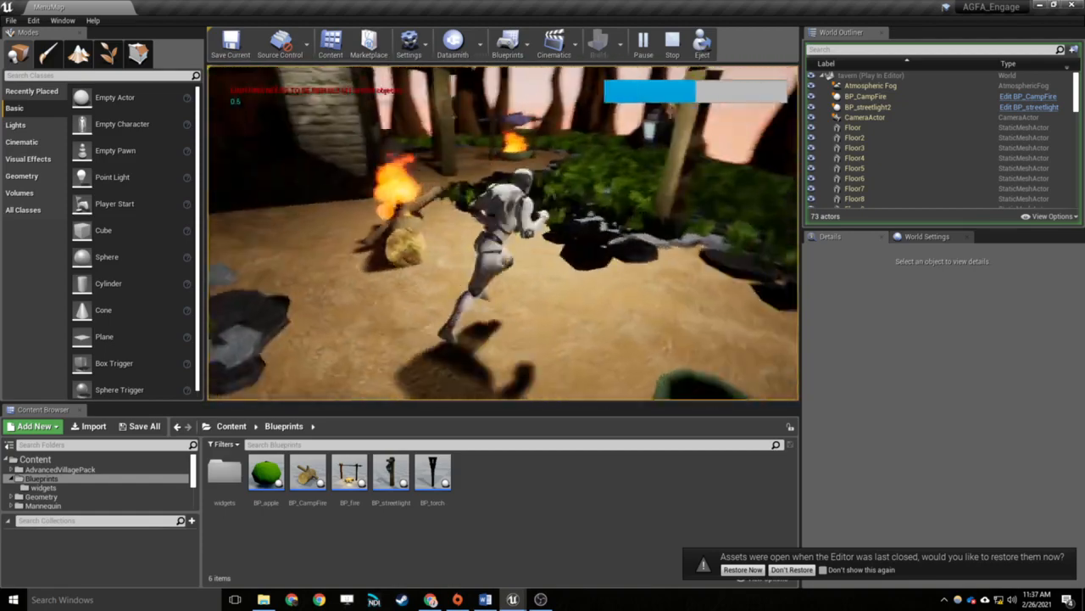
key(w)
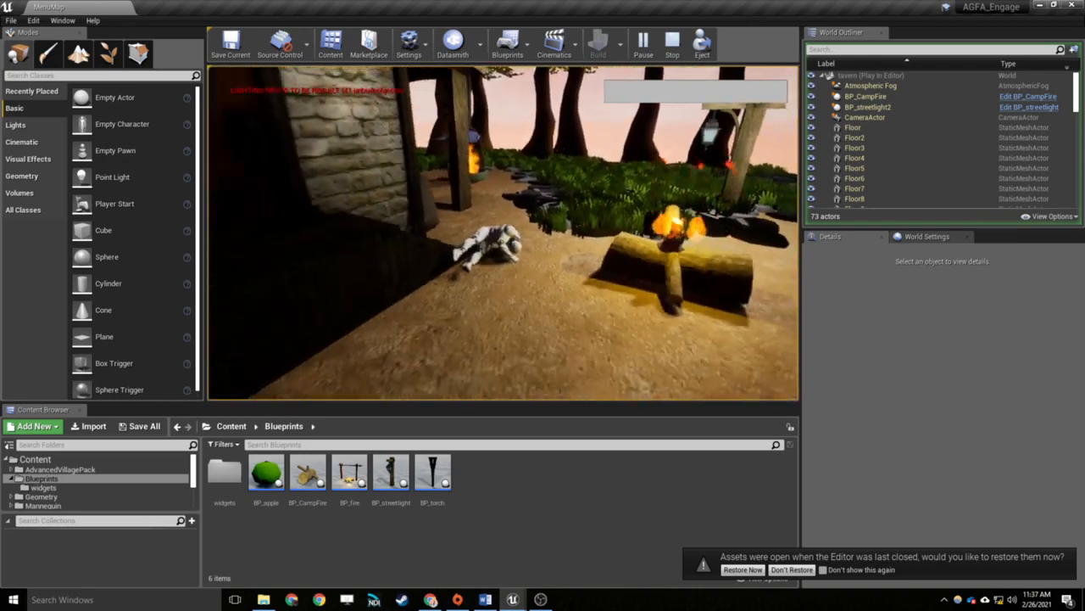
key(Escape)
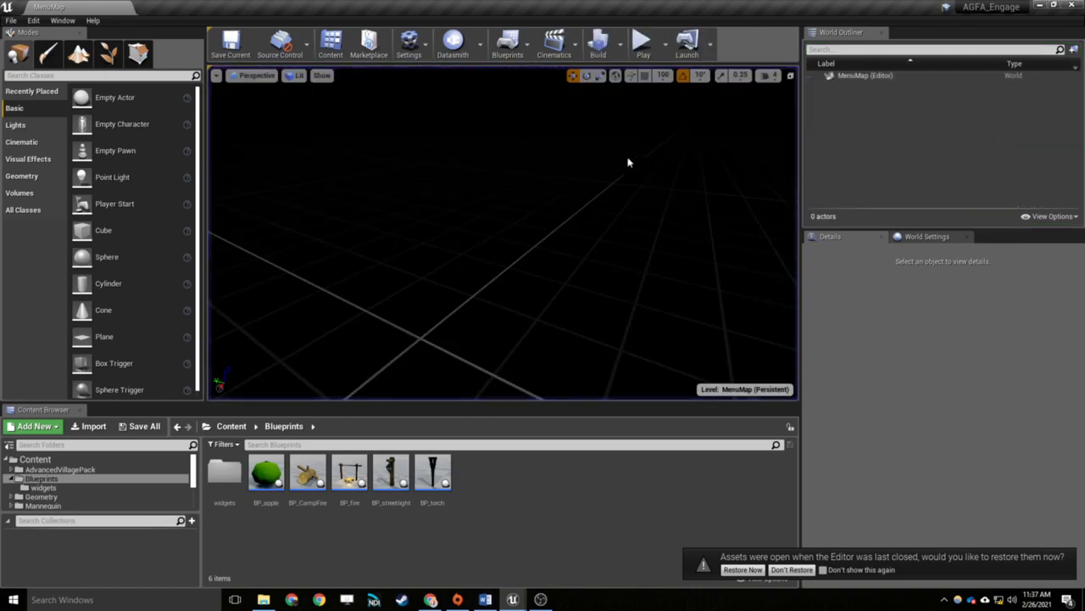
Replay the level from the menu and test the Main Menu and Play Again options on the Game Over screen
click(639, 45)
click(552, 229)
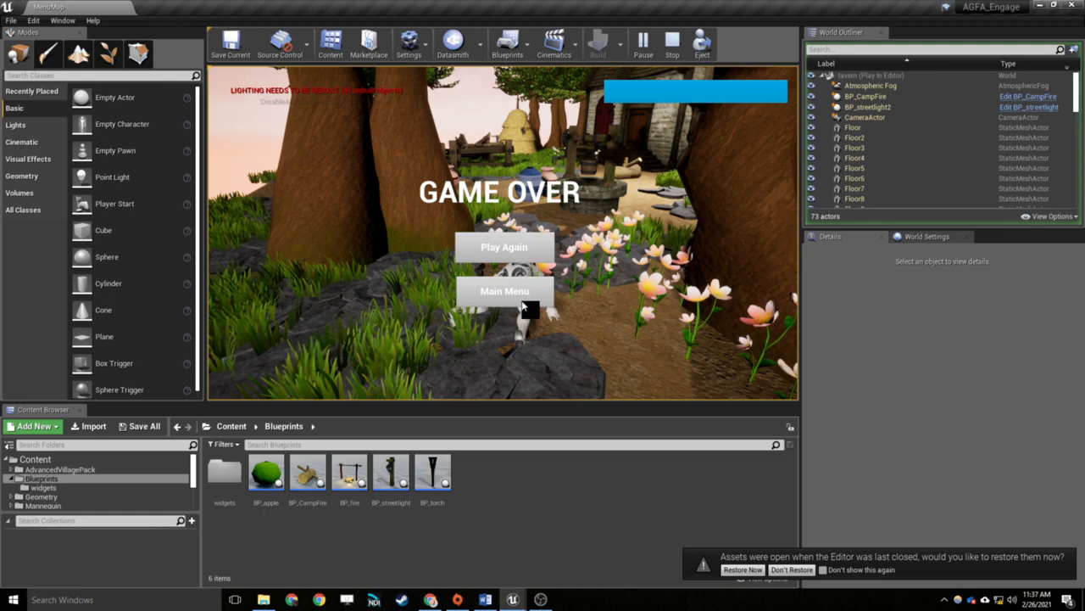
click(549, 291)
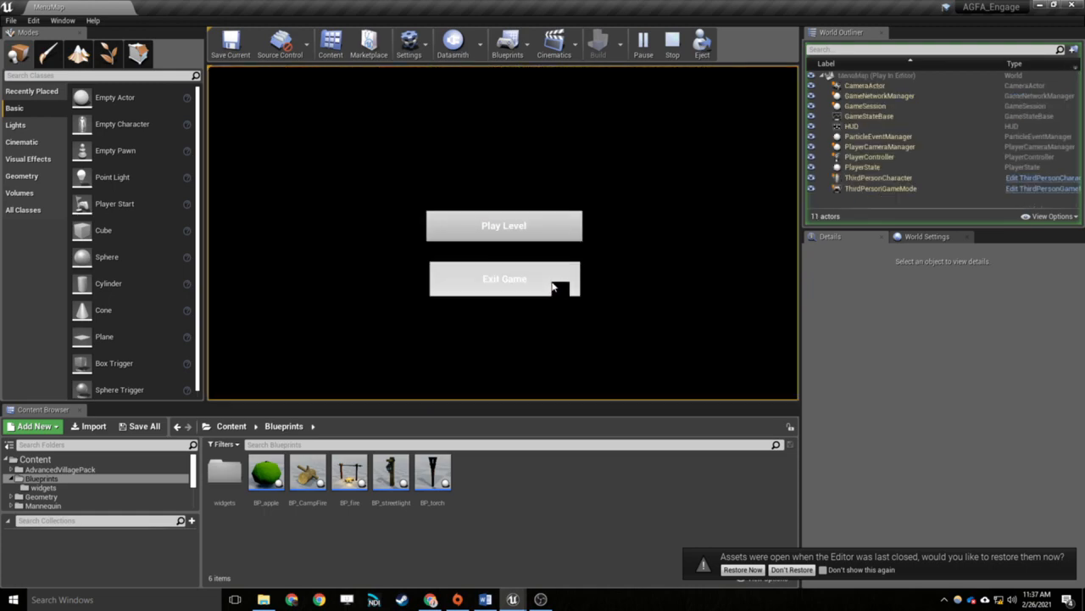
click(552, 230)
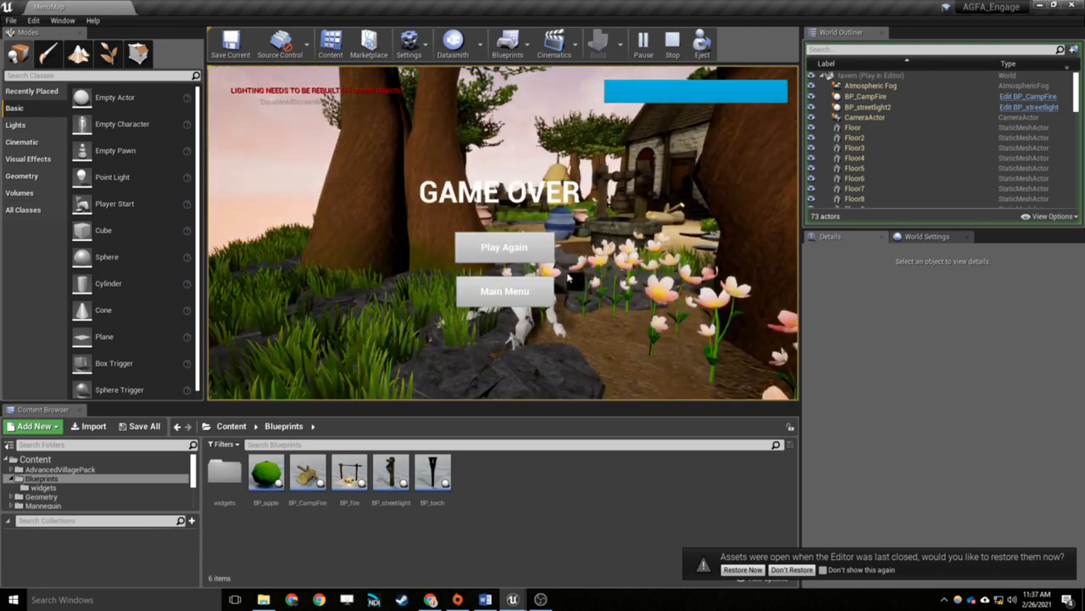
click(522, 242)
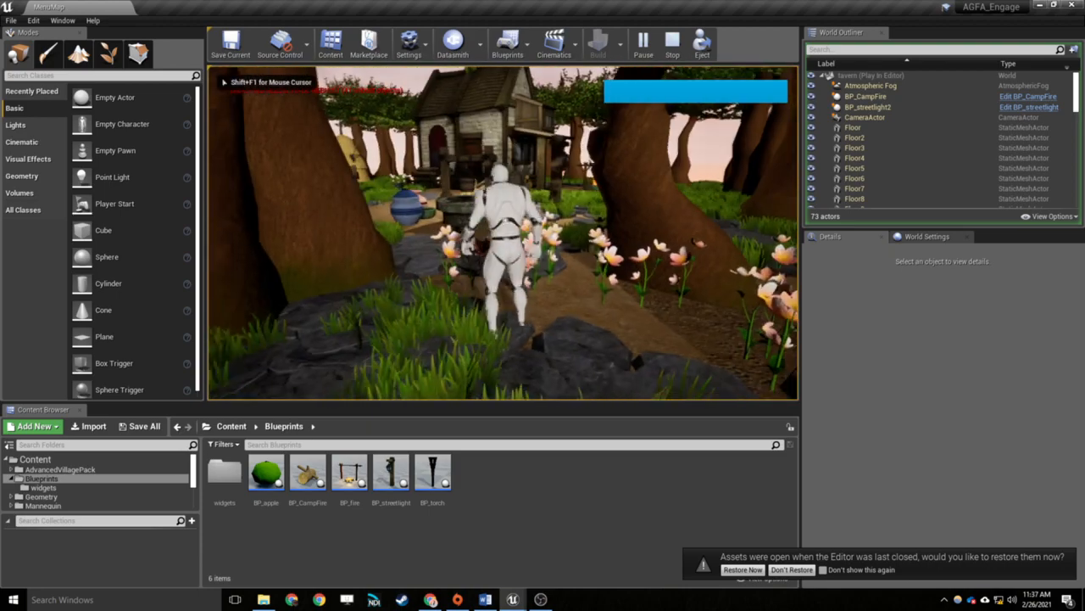
Run the character past the well and fence around the village, and end the play session
key(w)
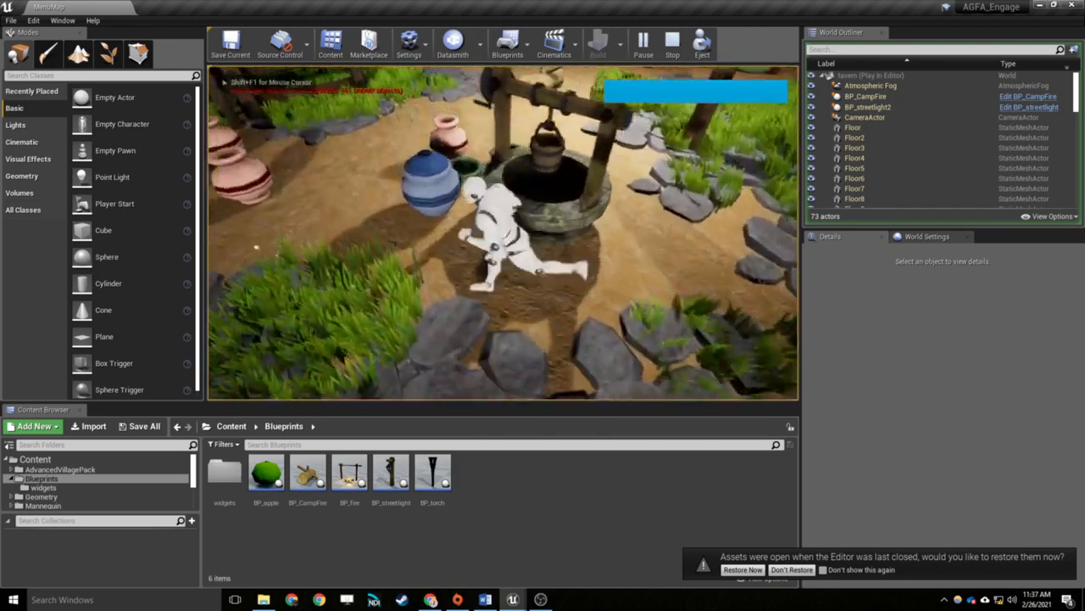
key(a)
key(w)
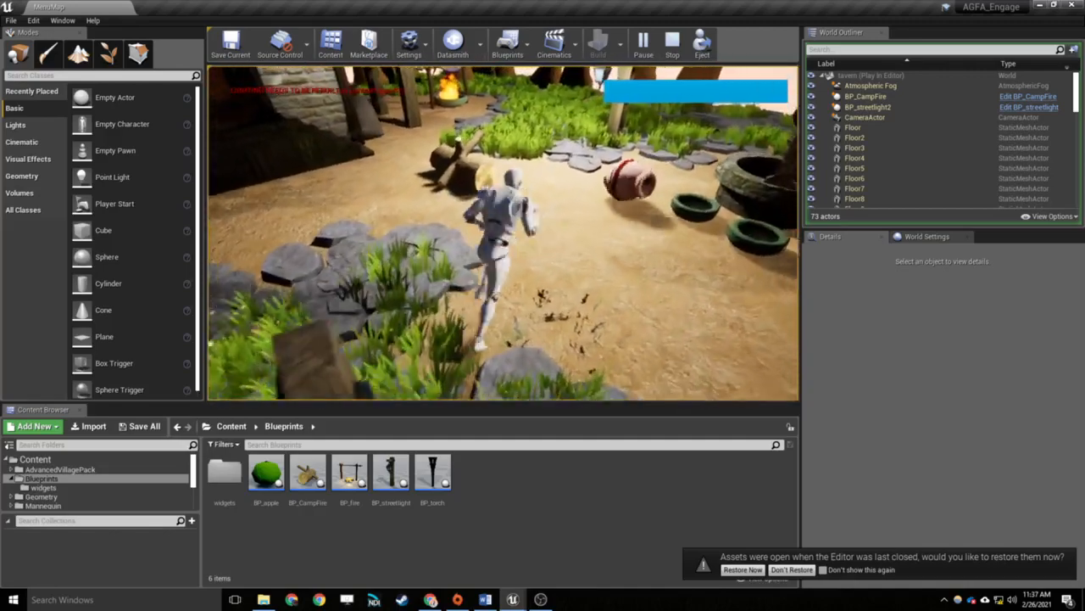
key(a)
key(d)
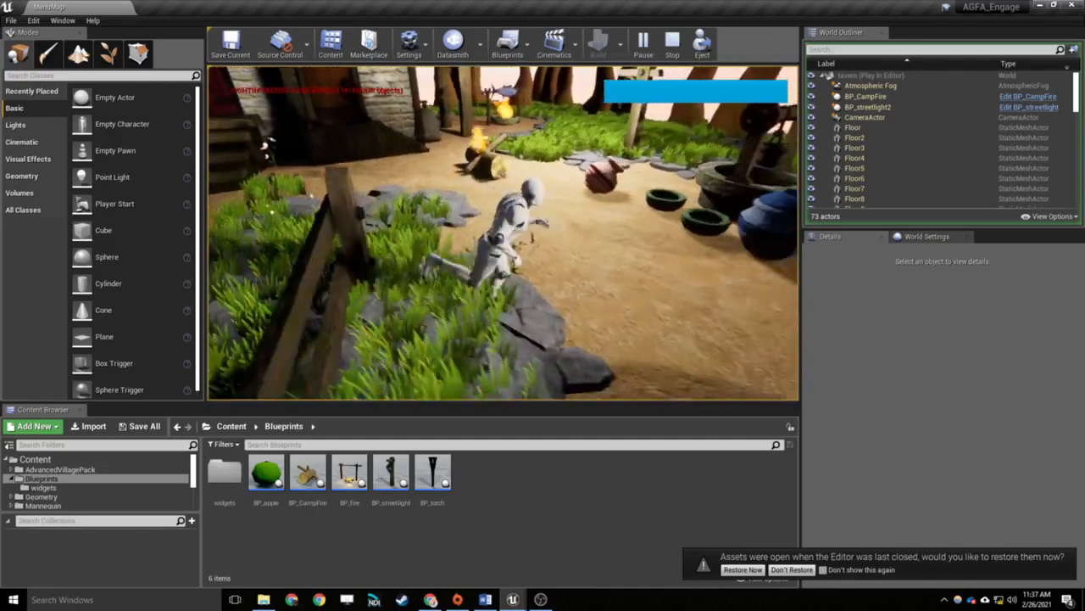
key(d)
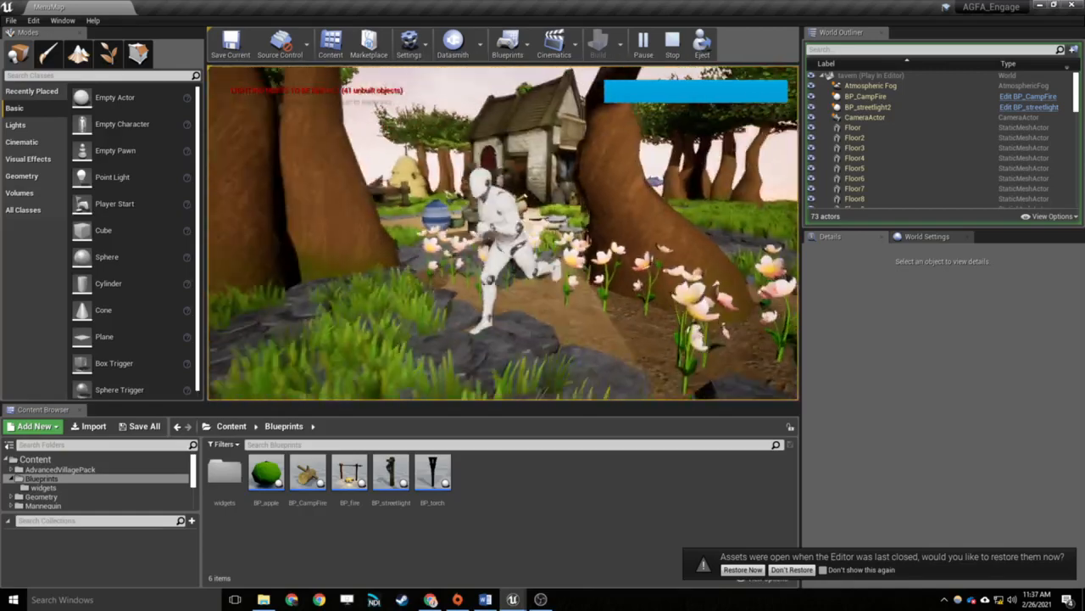
key(w)
key(w)
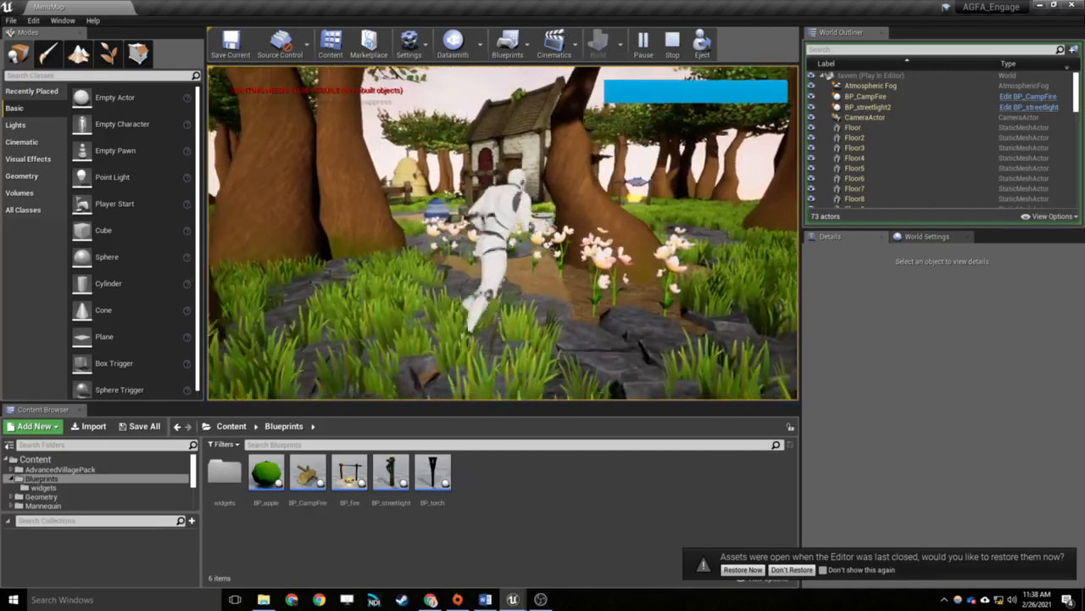
key(Escape)
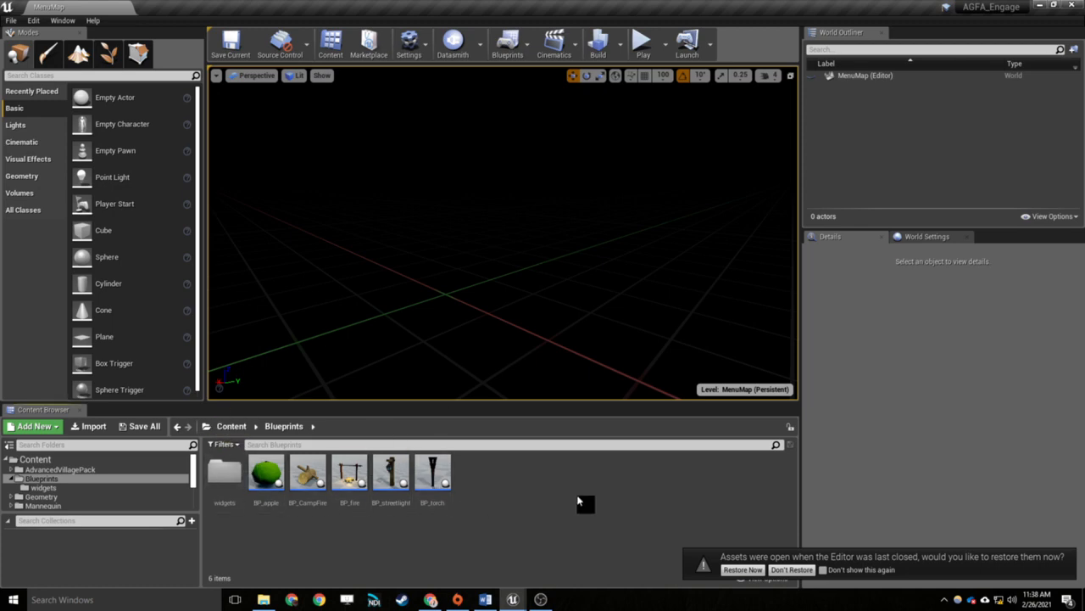
Go from the Content folder into Blueprints and show the contents of its widgets folder
click(230, 427)
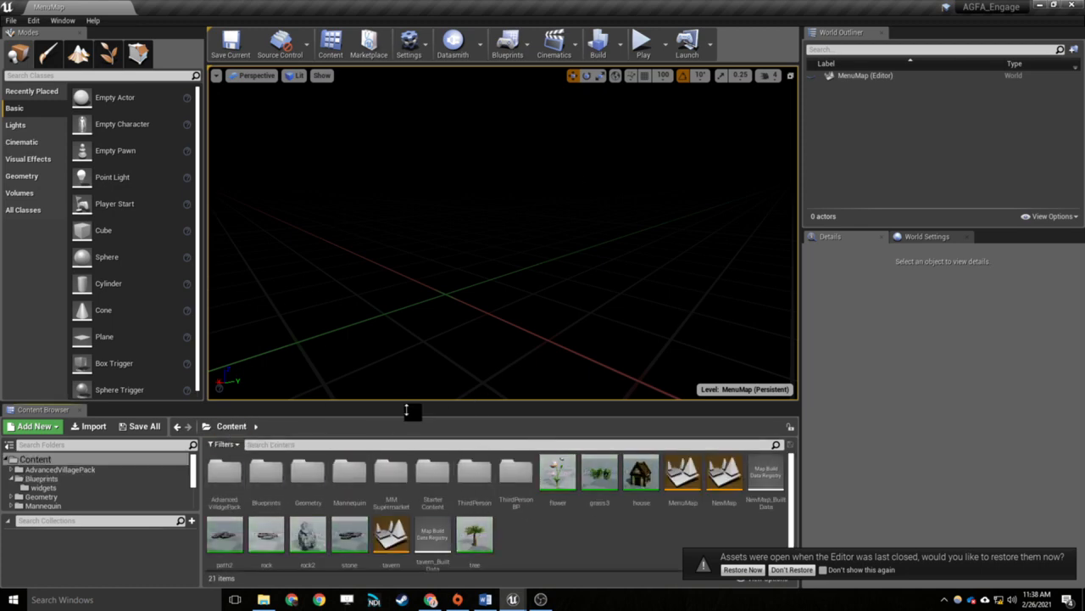
double_click(265, 473)
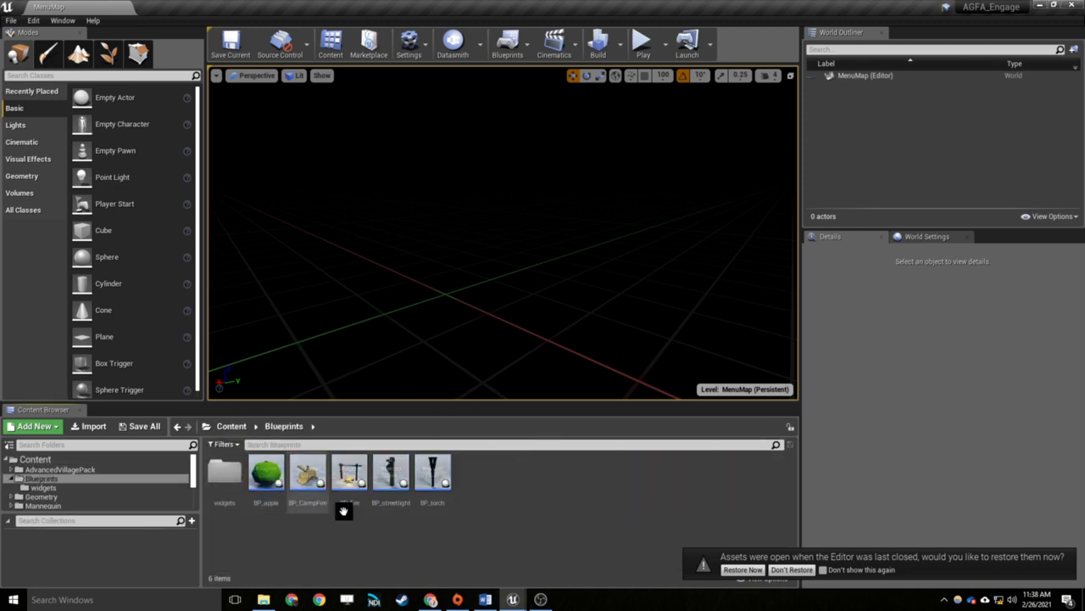
right_click(585, 494)
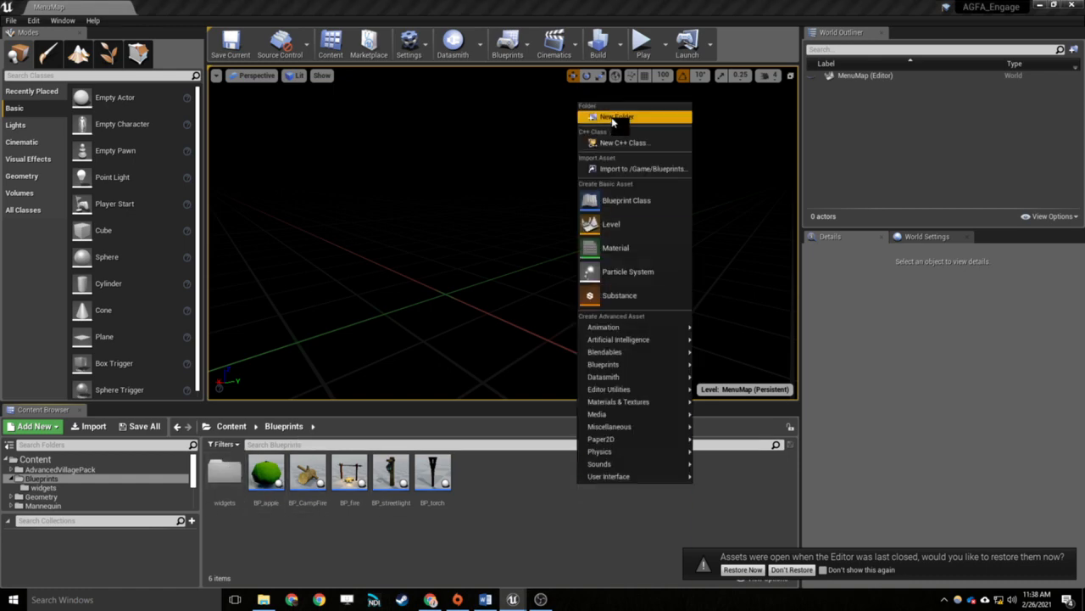
click(555, 514)
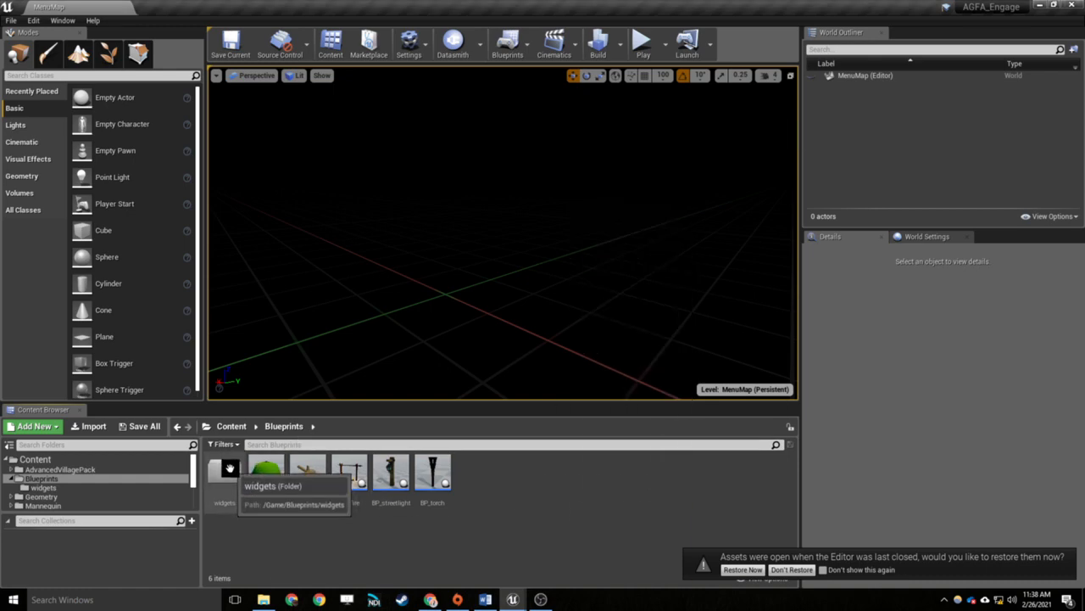
double_click(229, 469)
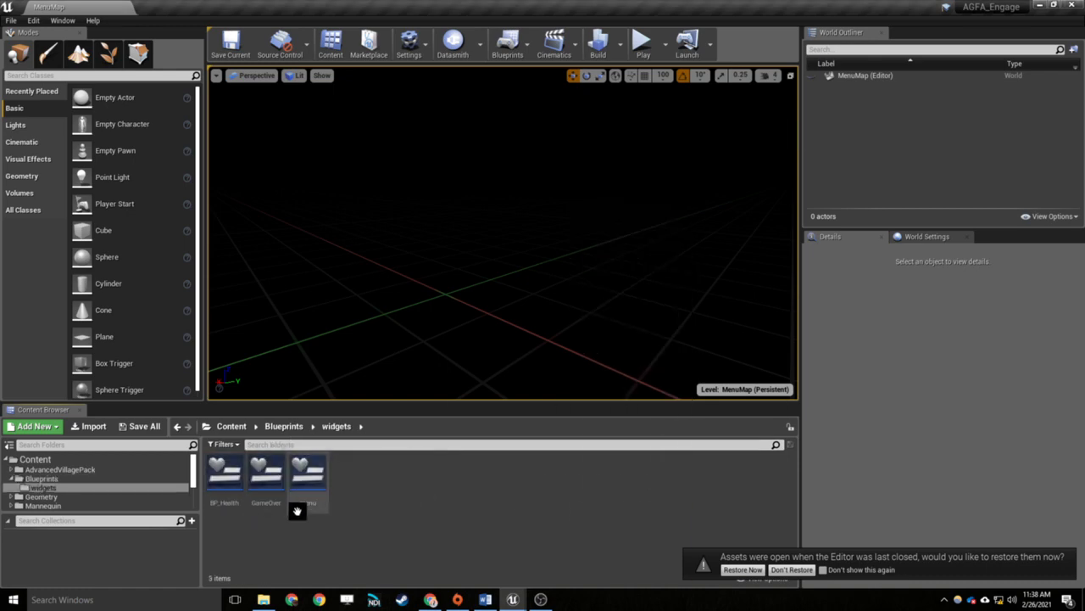
Delete the widgets folder from Blueprints, force-deleting the assets in it that are still referenced
click(284, 426)
click(227, 479)
key(Delete)
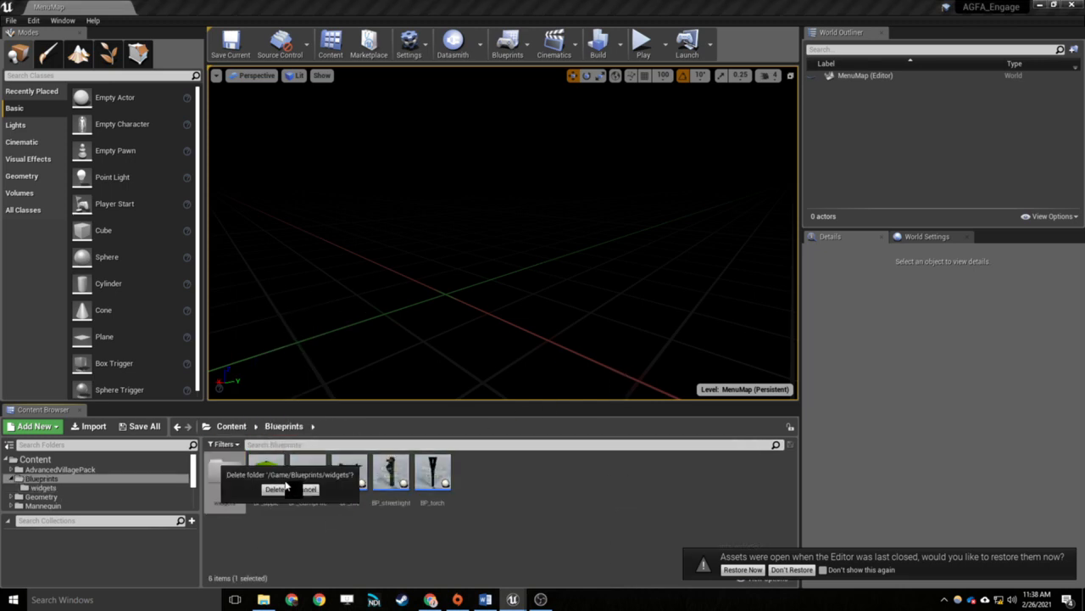
click(285, 486)
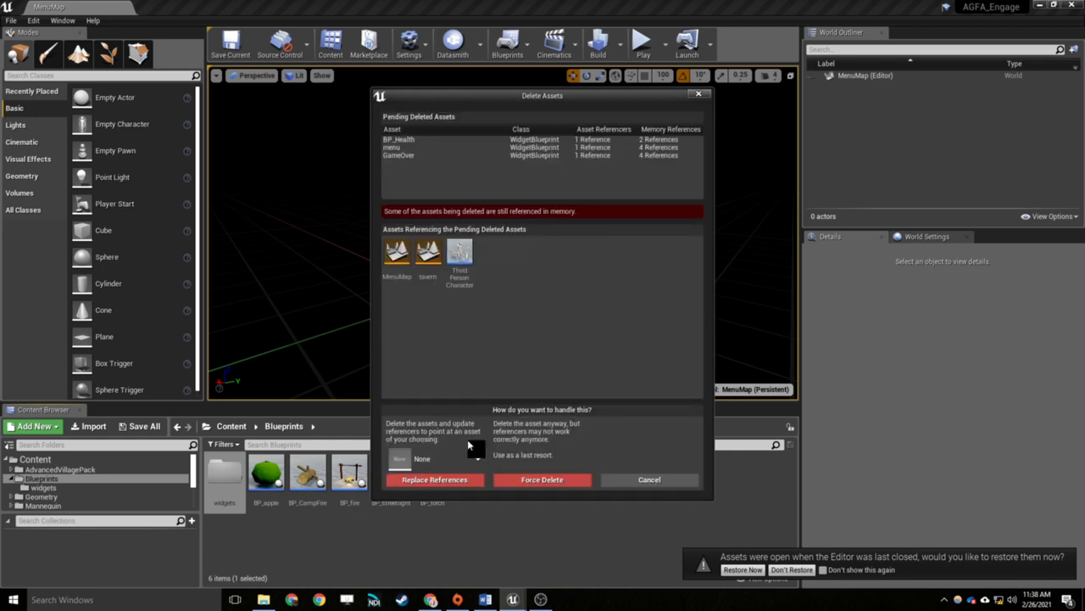
click(510, 479)
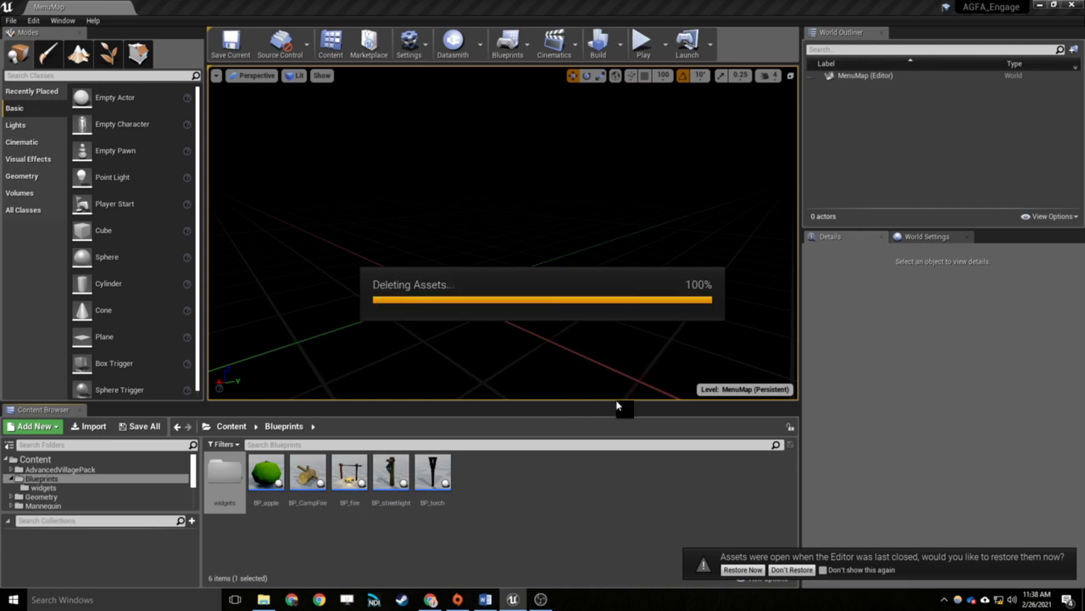
Open the tavern level from the Content folder, saving the pending MenuMap and ThirdPersonCharacter changes
click(231, 425)
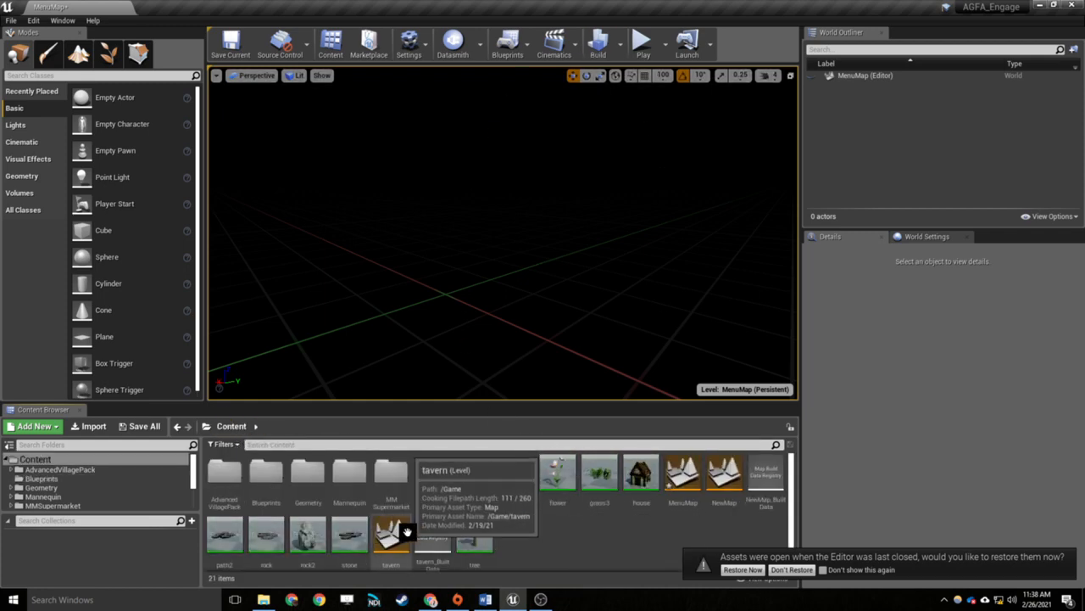
double_click(381, 535)
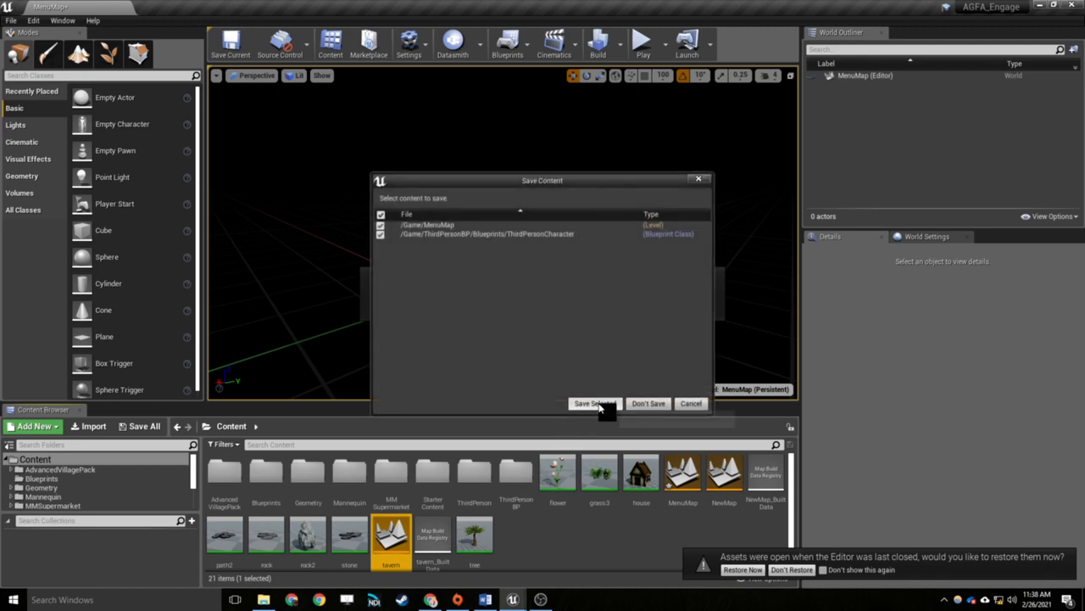
click(597, 405)
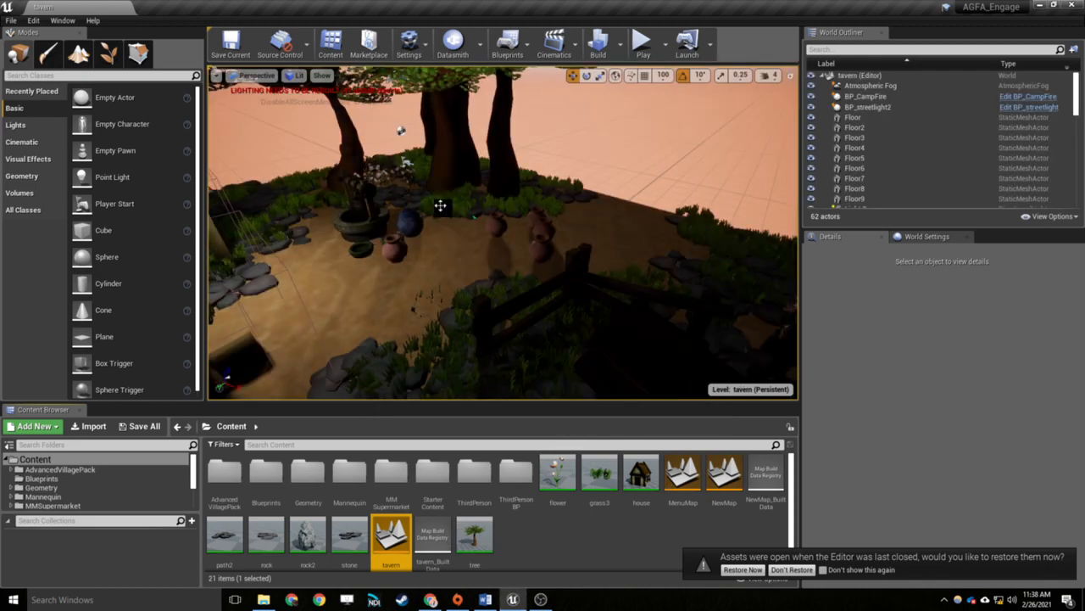
alt+drag(512, 227, 415, 245)
alt+drag(511, 201, 441, 183)
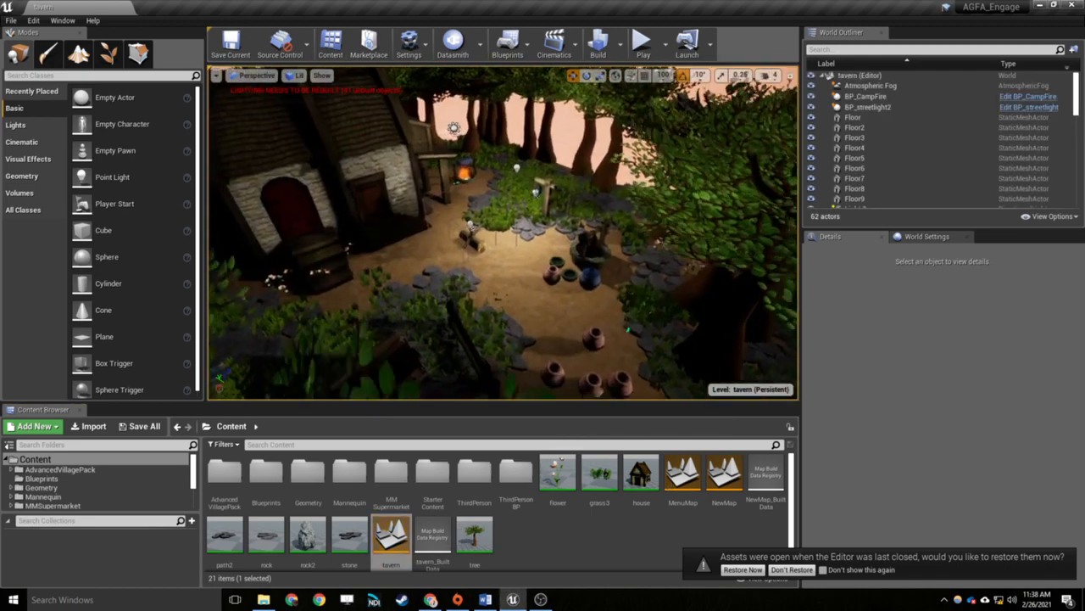
middle_drag(497, 235, 497, 272)
scroll(497, 235, up, 4)
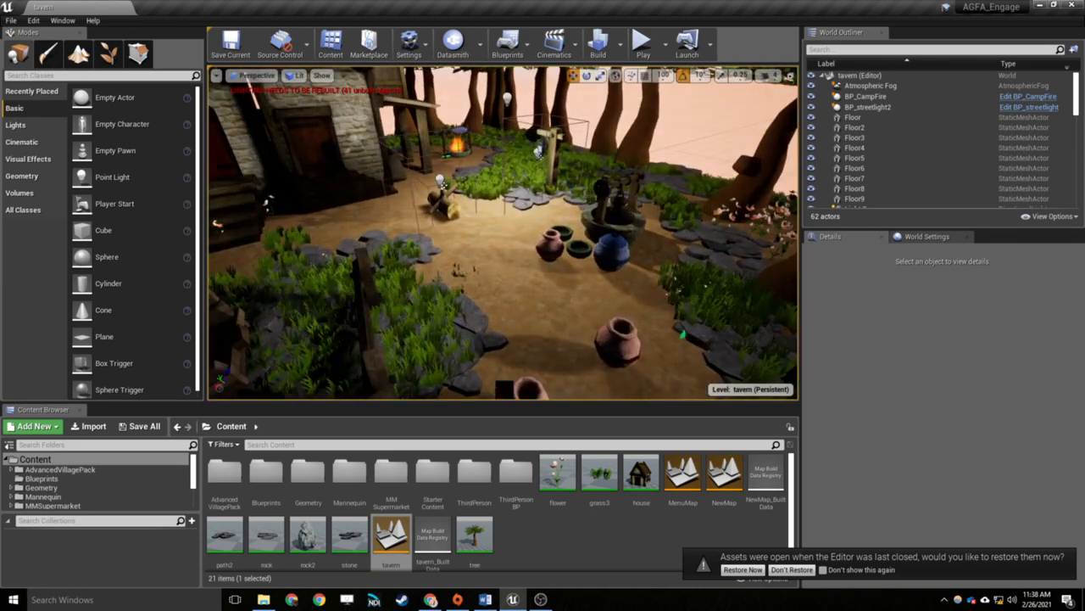
Create a new folder named Widgets inside the Blueprints folder
double_click(276, 488)
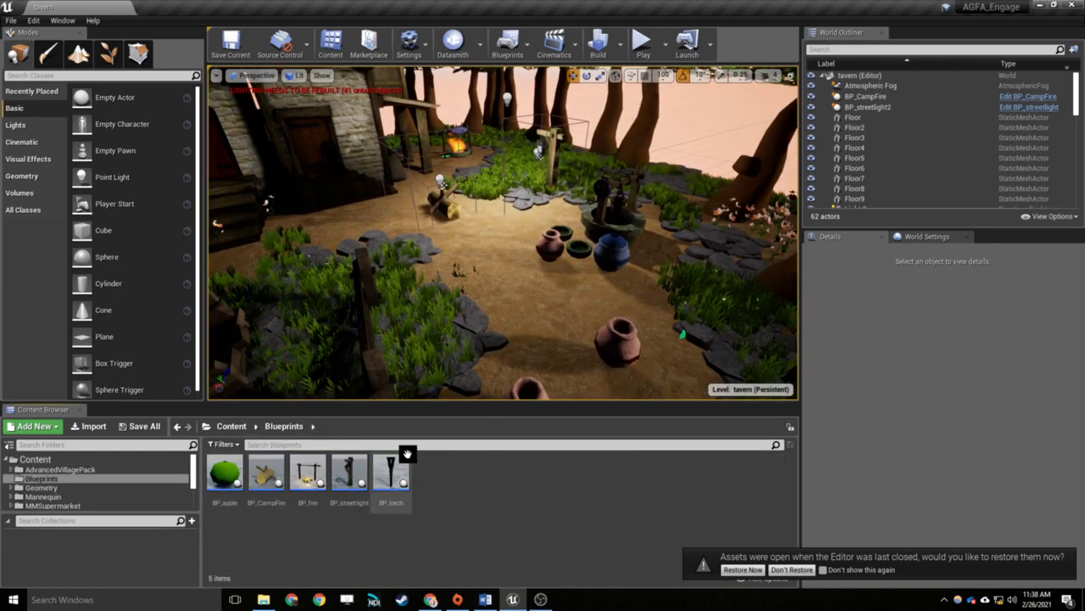
click(232, 426)
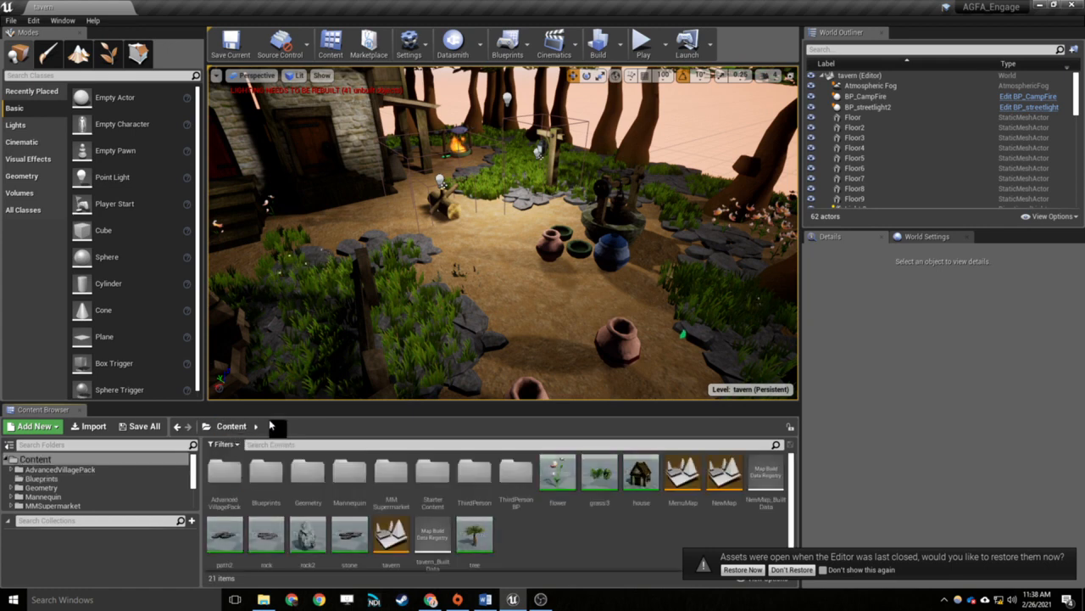
double_click(278, 479)
right_click(503, 474)
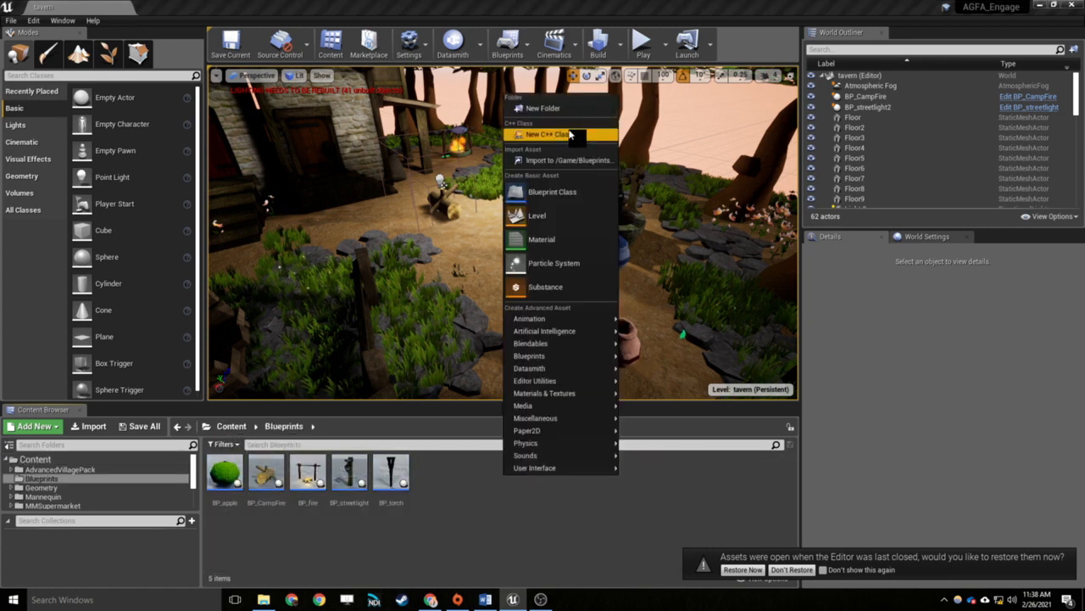
click(547, 108)
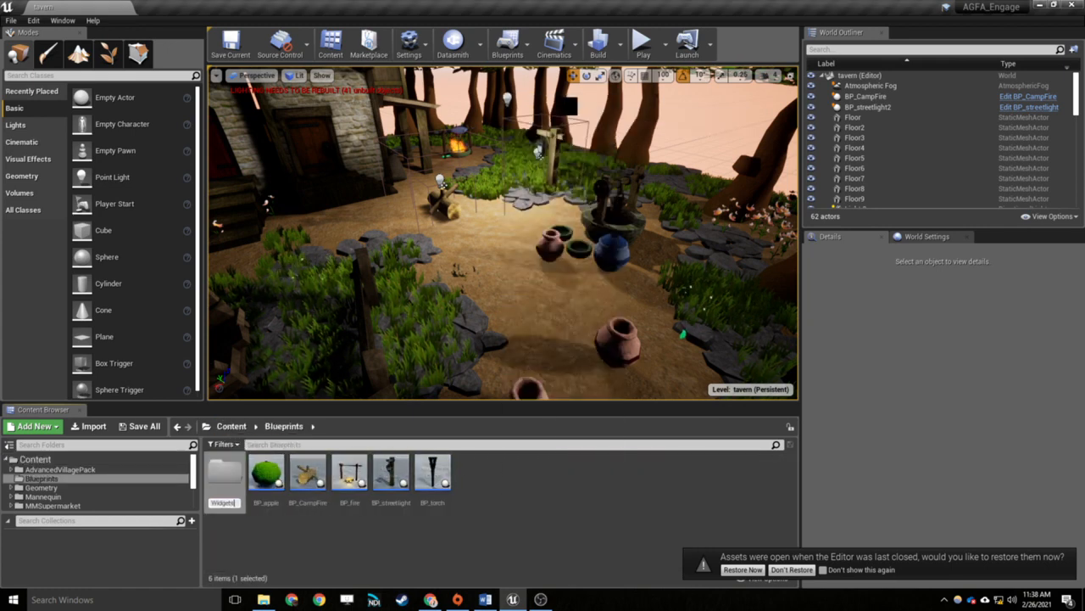
key(Return)
Create a Widget Blueprint named GameOVer in the Widgets folder and open it in a maximized editor window
double_click(228, 471)
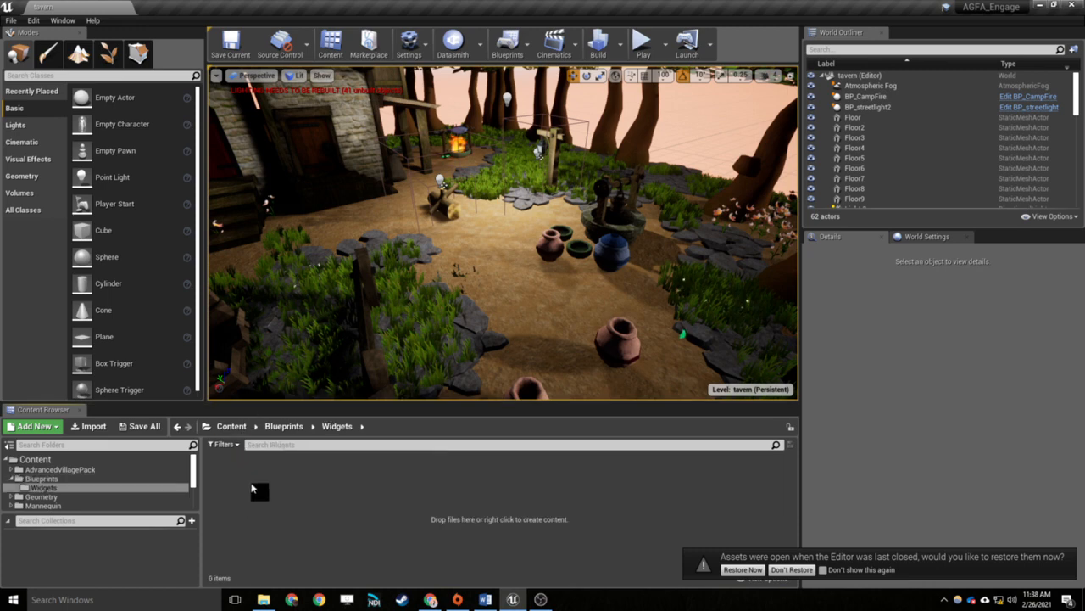
right_click(513, 479)
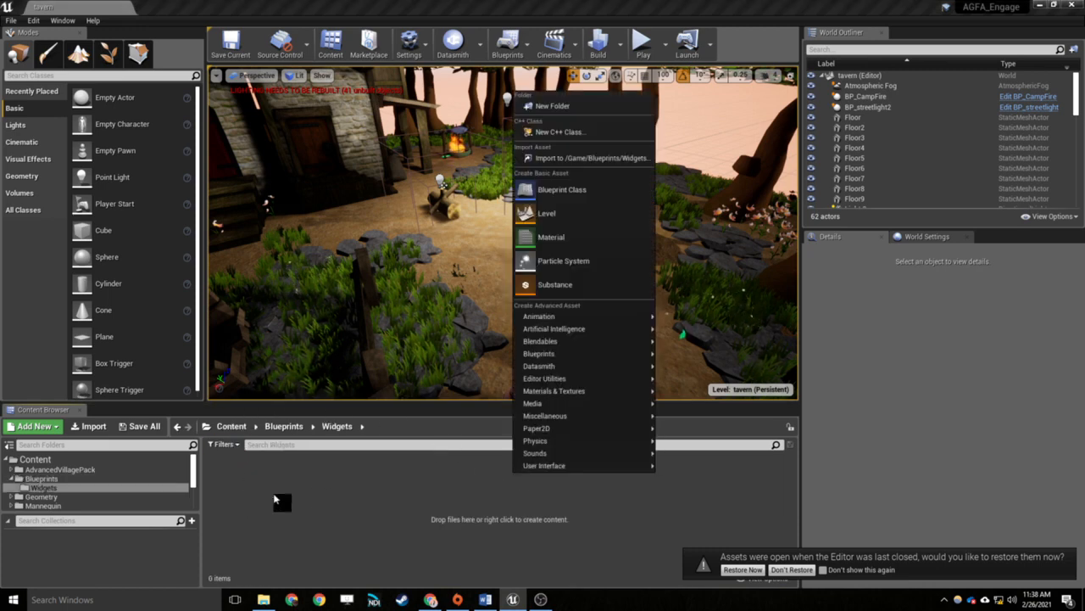
mouse_move(598, 469)
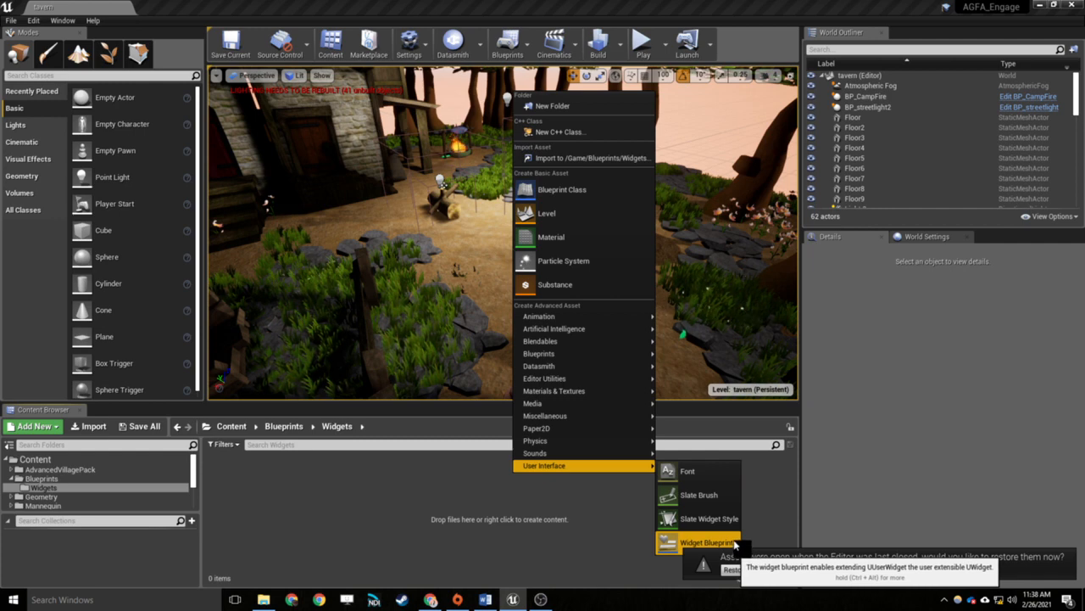
click(708, 543)
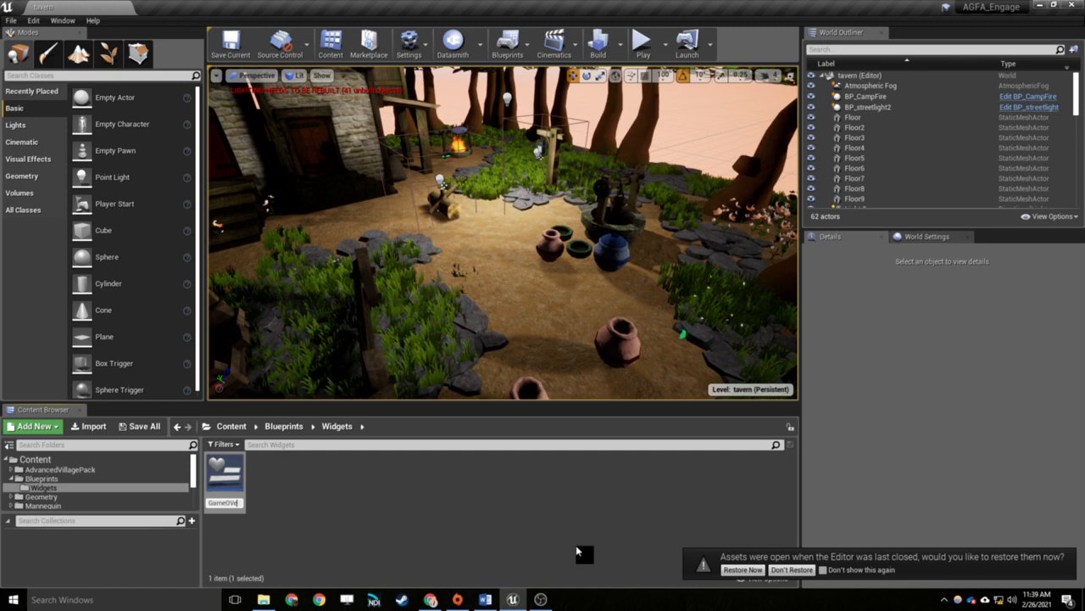
double_click(212, 467)
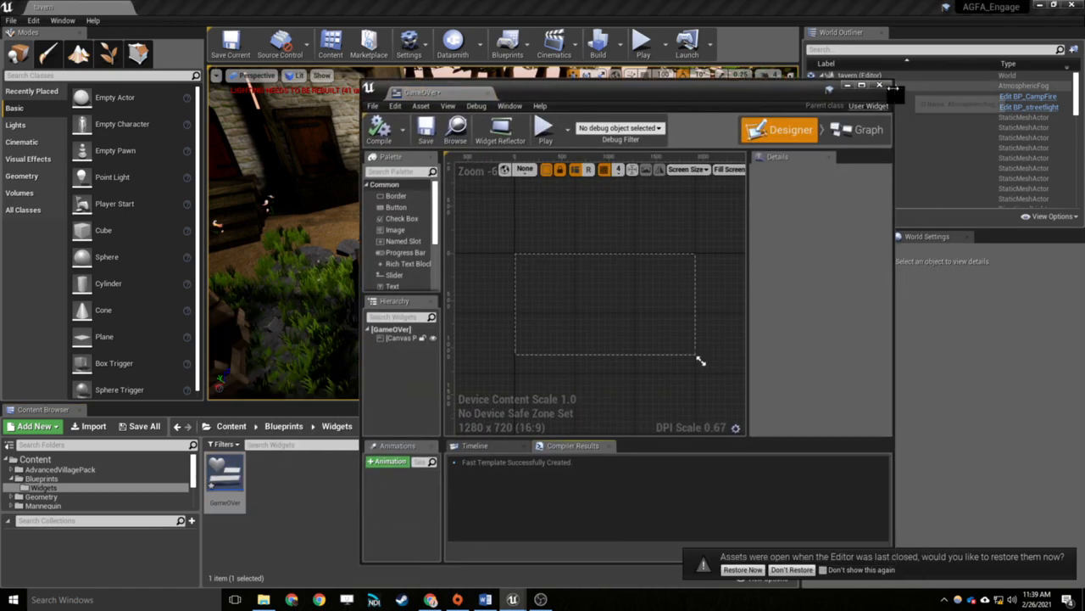
double_click(868, 90)
Place a Text widget near the middle of the GameOVer canvas panel
right_drag(541, 245, 756, 272)
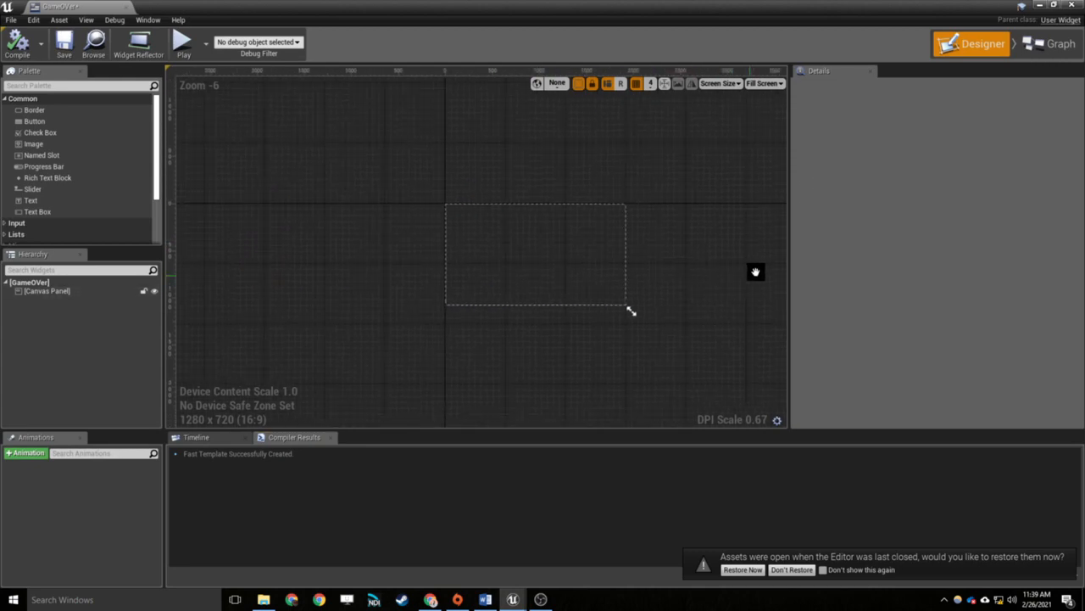
scroll(751, 273, up, 4)
scroll(718, 262, down, 2)
right_drag(673, 234, 625, 282)
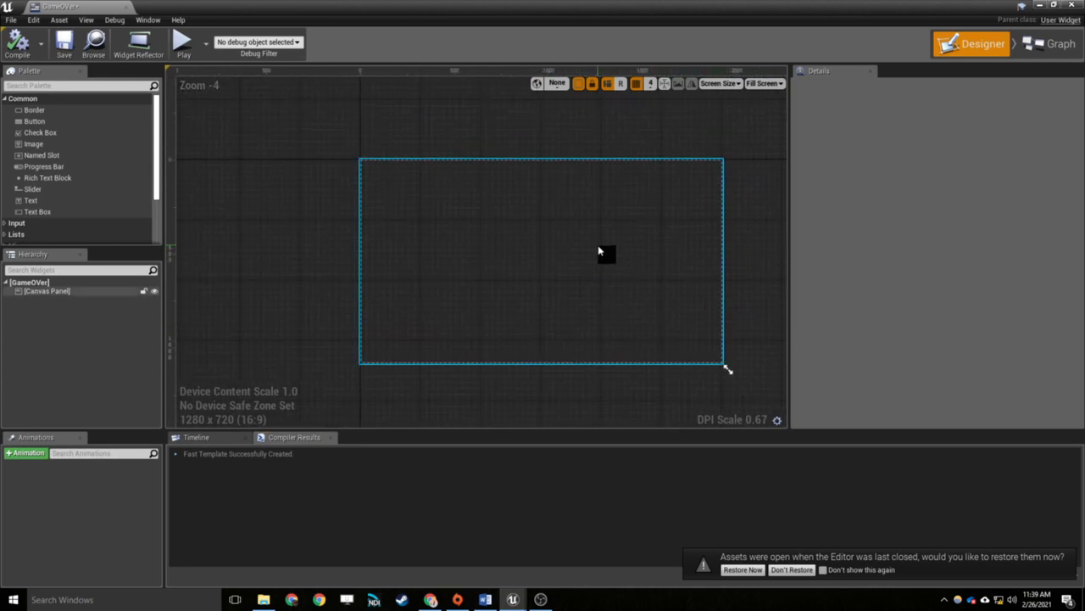
mouse_move(557, 240)
right_down()
mouse_move(508, 241)
mouse_move(558, 246)
right_up()
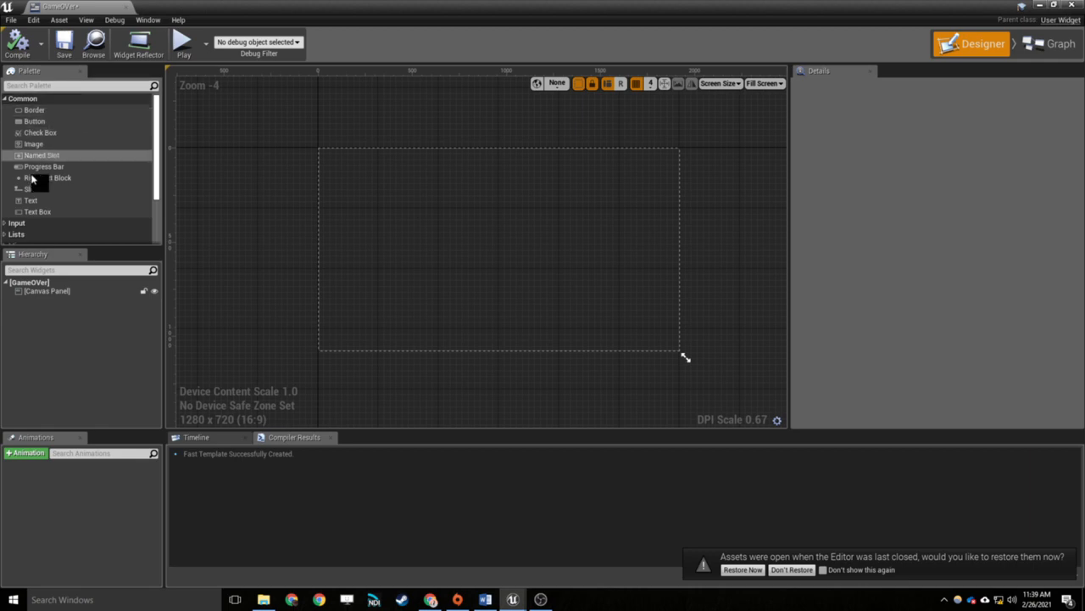
scroll(25, 224, down, 5)
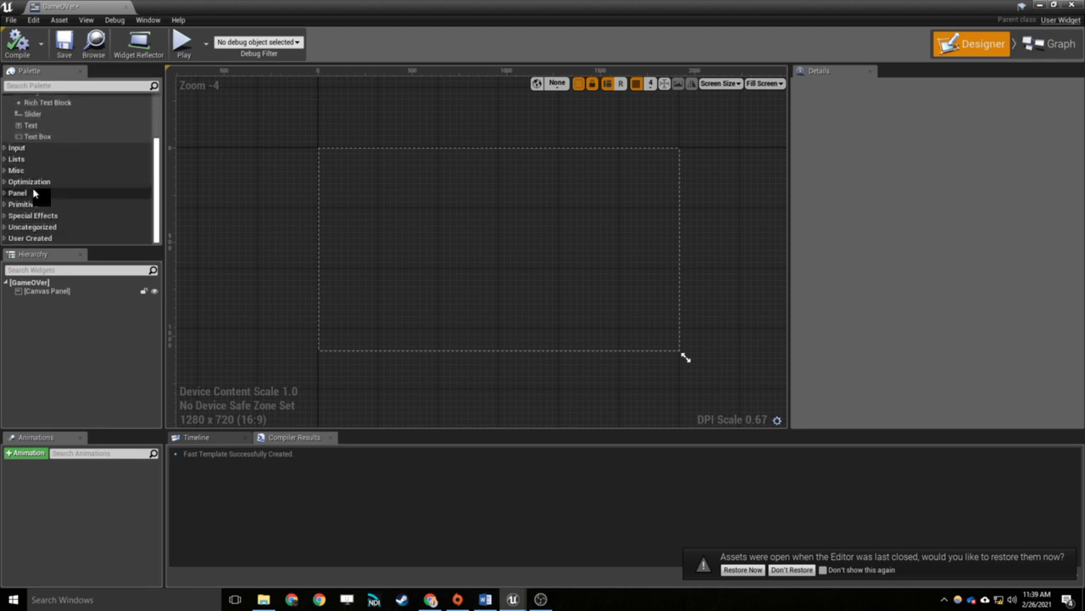
scroll(34, 194, up, 5)
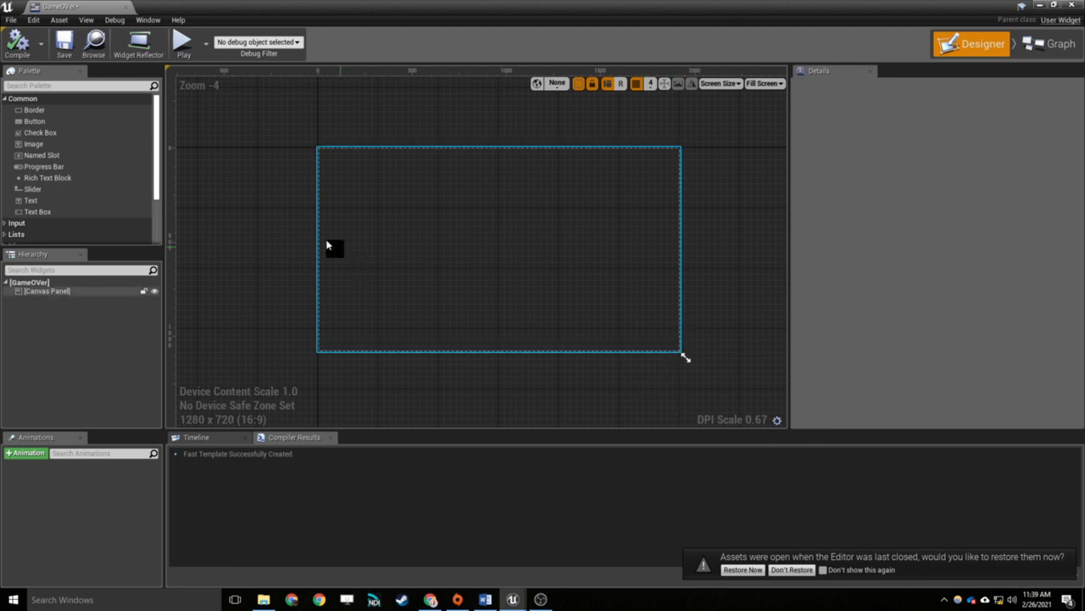
click(34, 201)
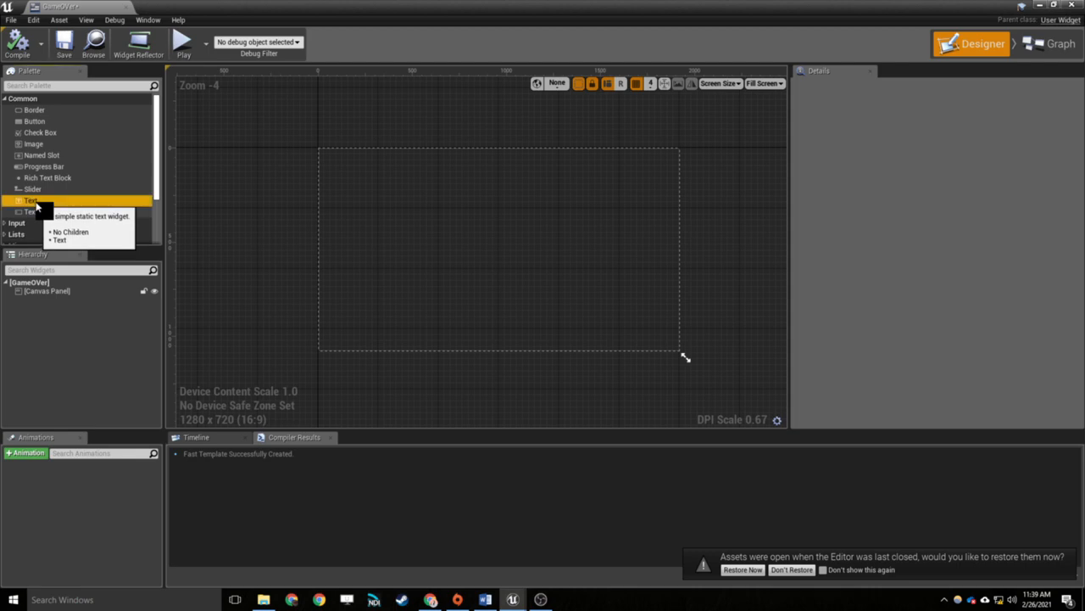
drag(35, 205, 499, 252)
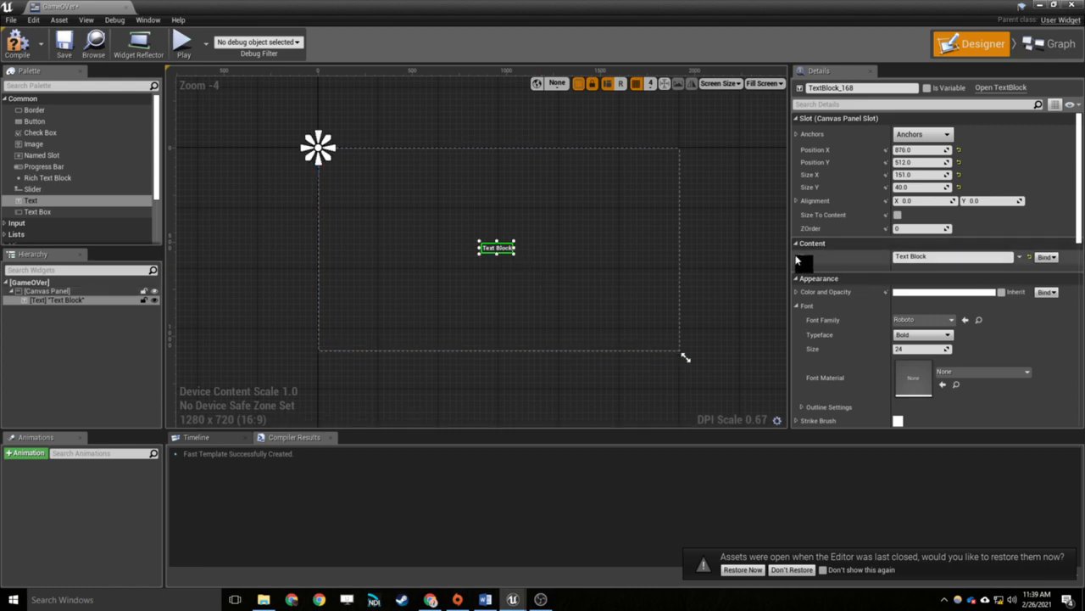
Set the text block's content to "Game Over" and its font size to 72
click(957, 256)
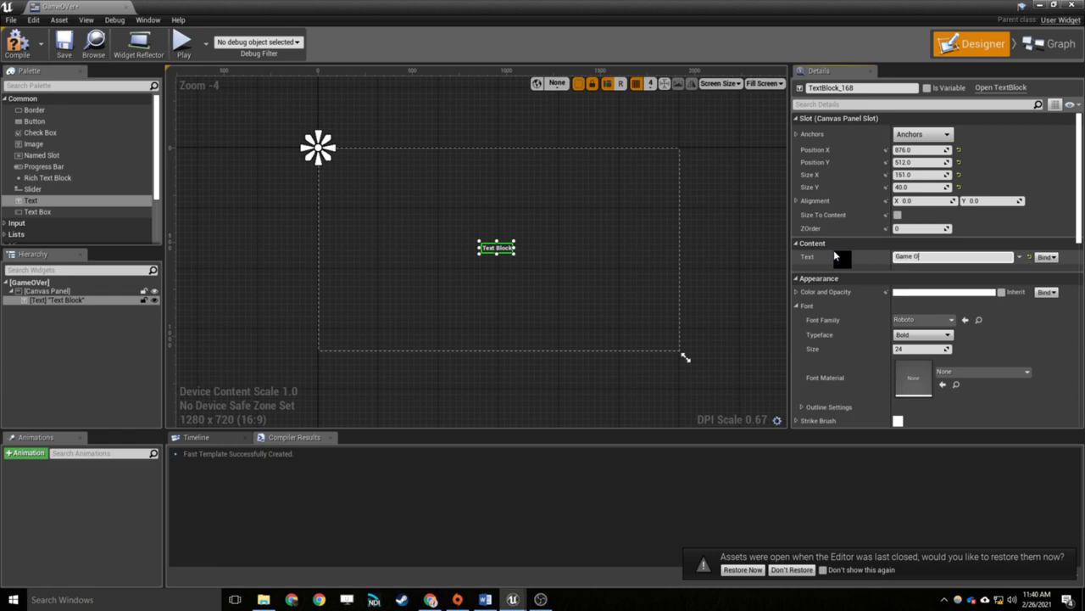
click(797, 306)
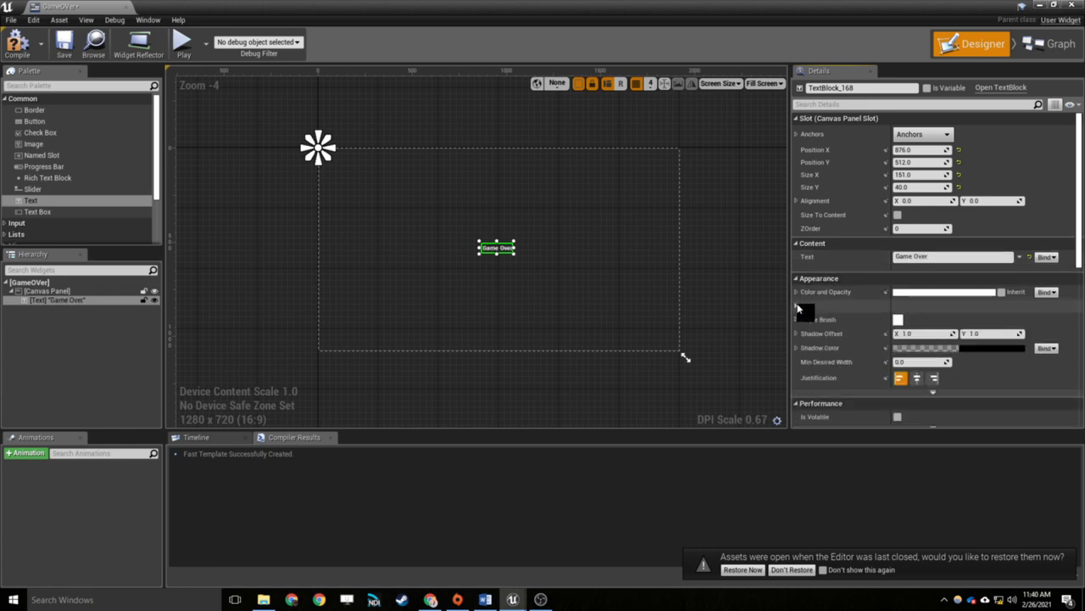
click(797, 306)
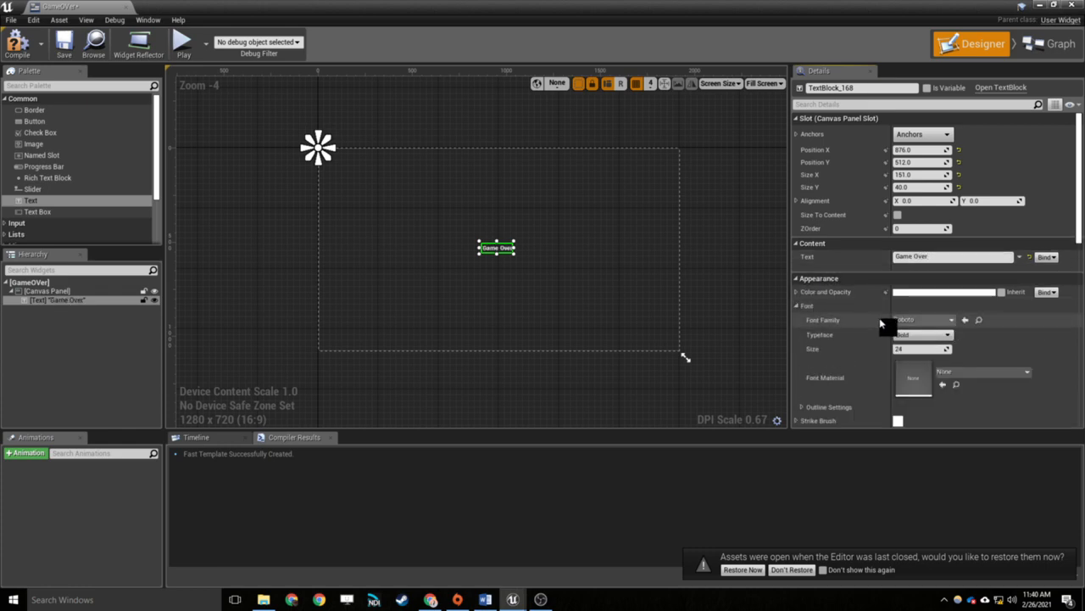
click(925, 349)
text(72)
key(Return)
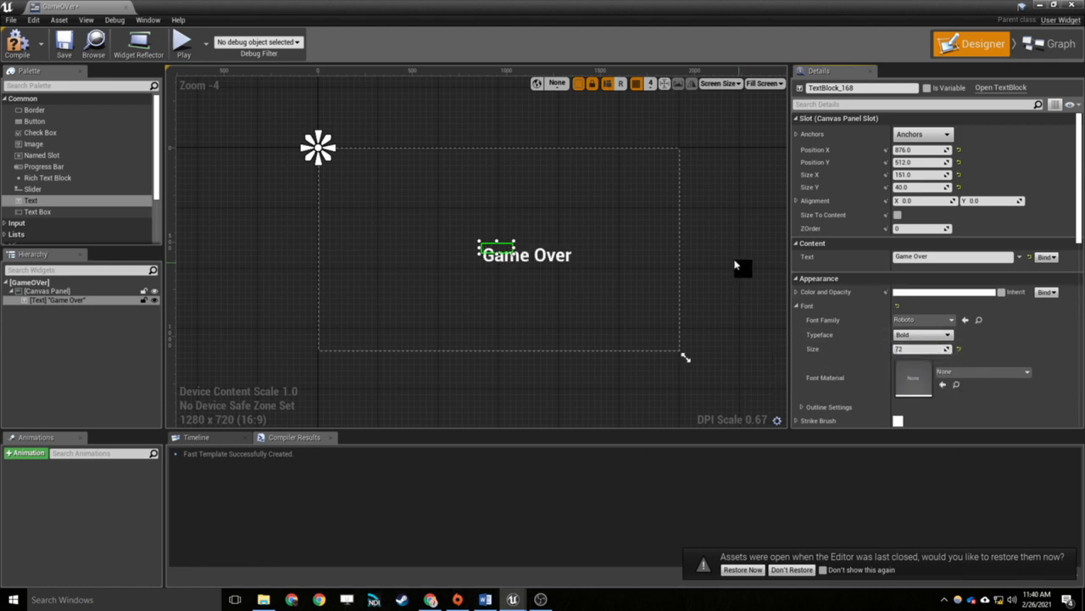
Enlarge the Game Over text block to about 484 × 112 and move it to about X 688, Y 484
mouse_move(514, 256)
mouse_down()
mouse_move(577, 268)
mouse_move(520, 247)
mouse_move(526, 255)
mouse_up()
click(557, 177)
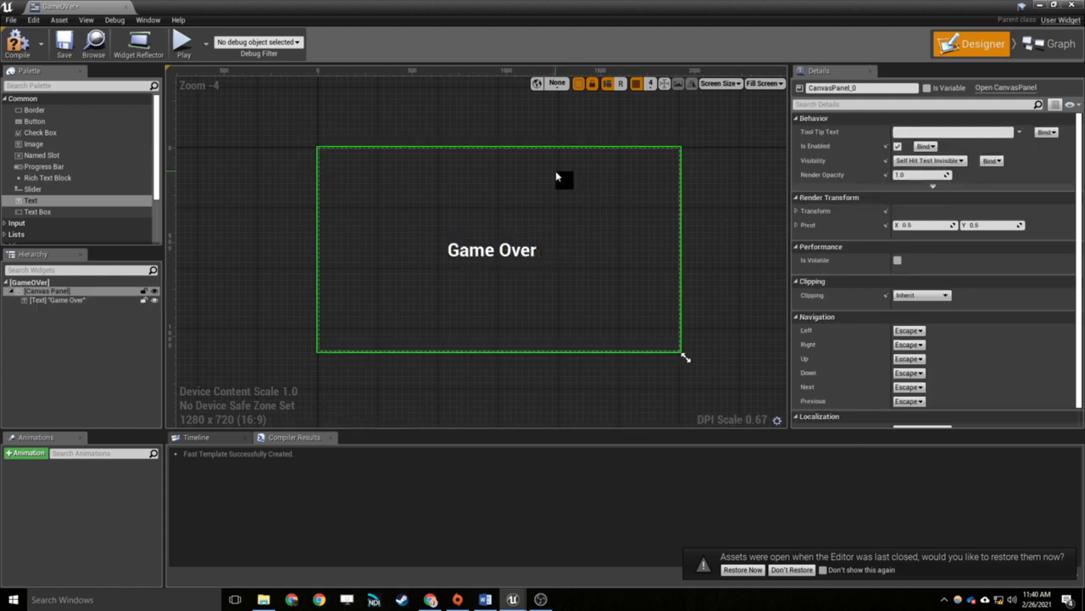
click(546, 245)
Compile and save the GameOVer widget, and minimize its editor window to return to the tavern level
click(17, 43)
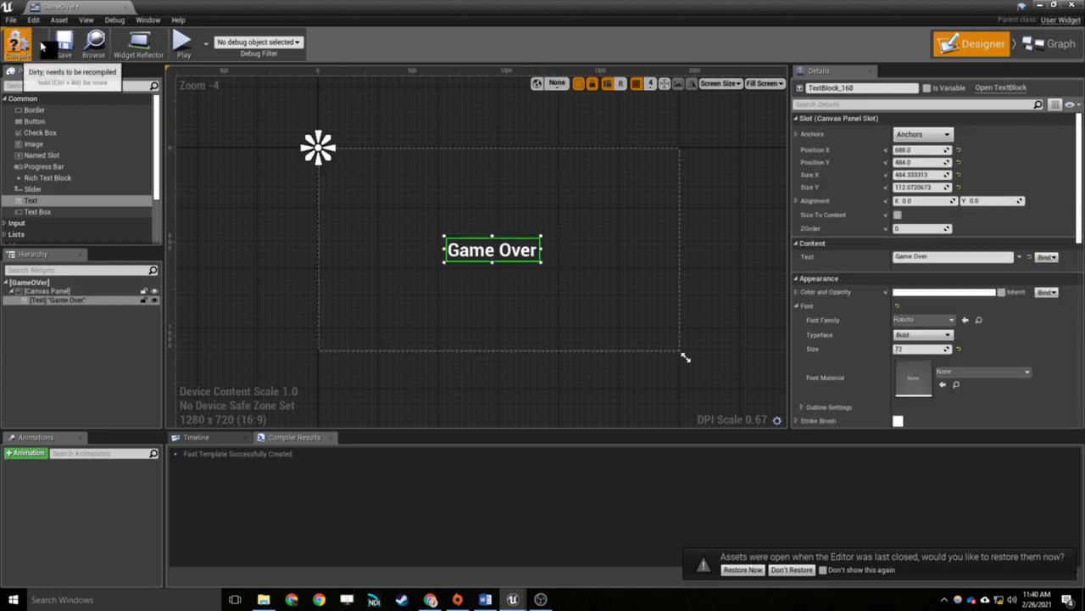
click(70, 47)
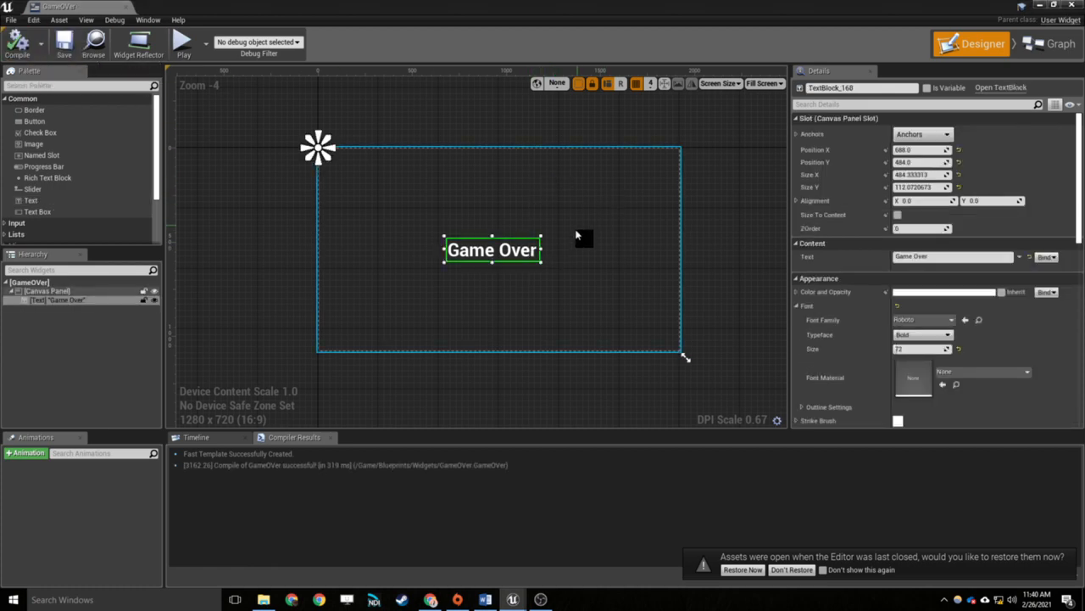
click(1038, 5)
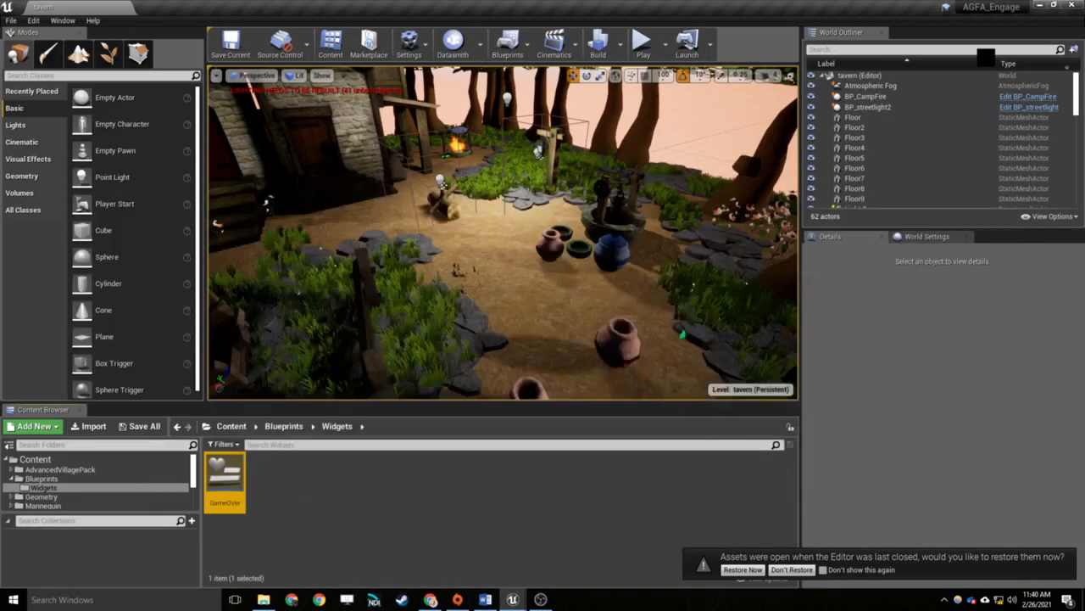
Select the Player Start actor among the flowers in front of the well in the tavern level
click(229, 479)
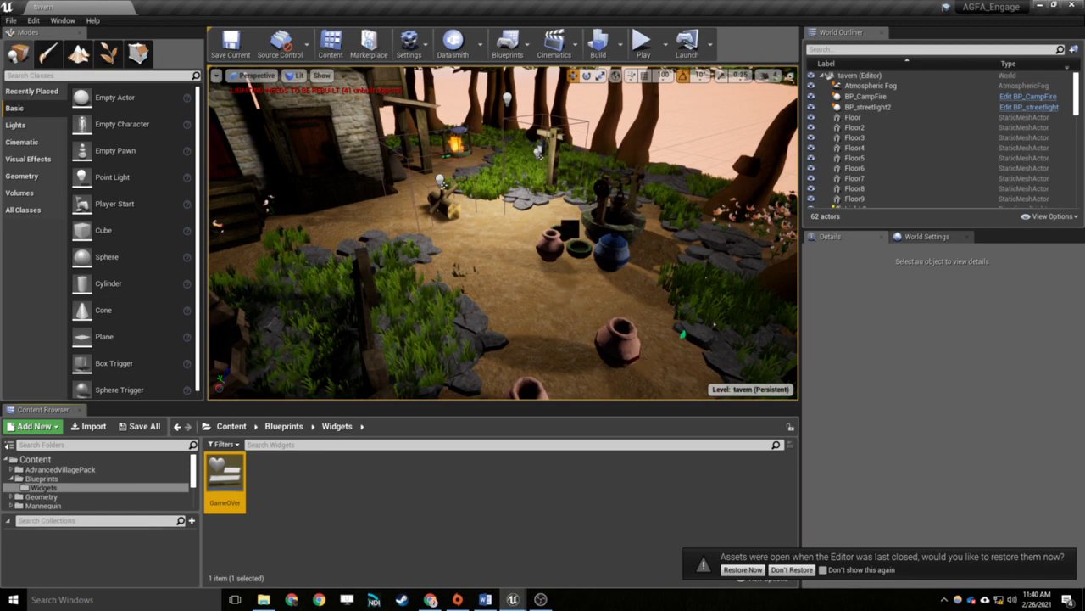
scroll(560, 246, down, 2)
right_drag(612, 260, 598, 285)
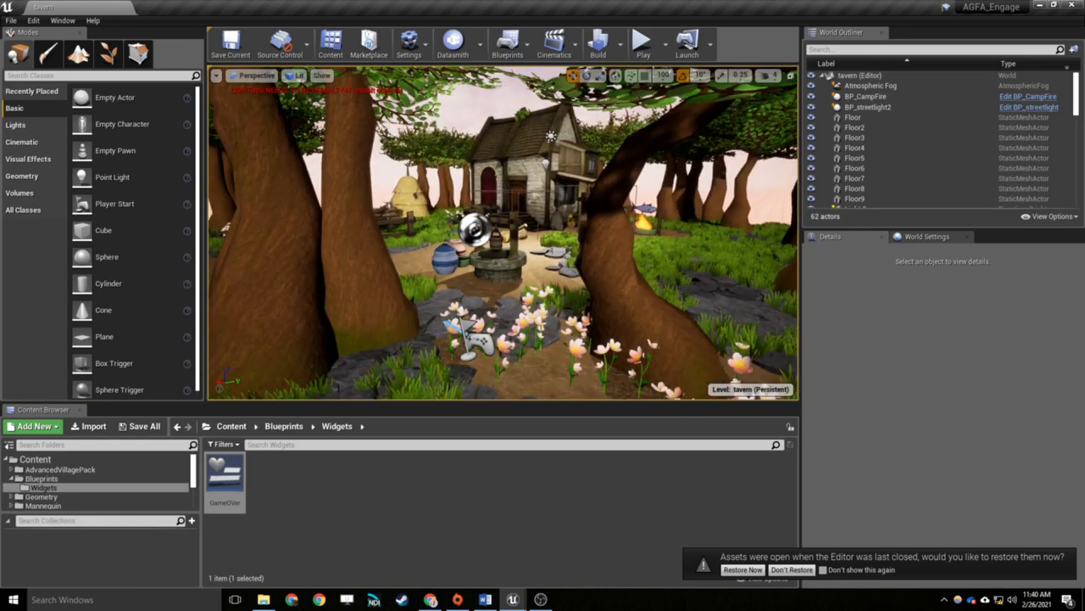
click(463, 336)
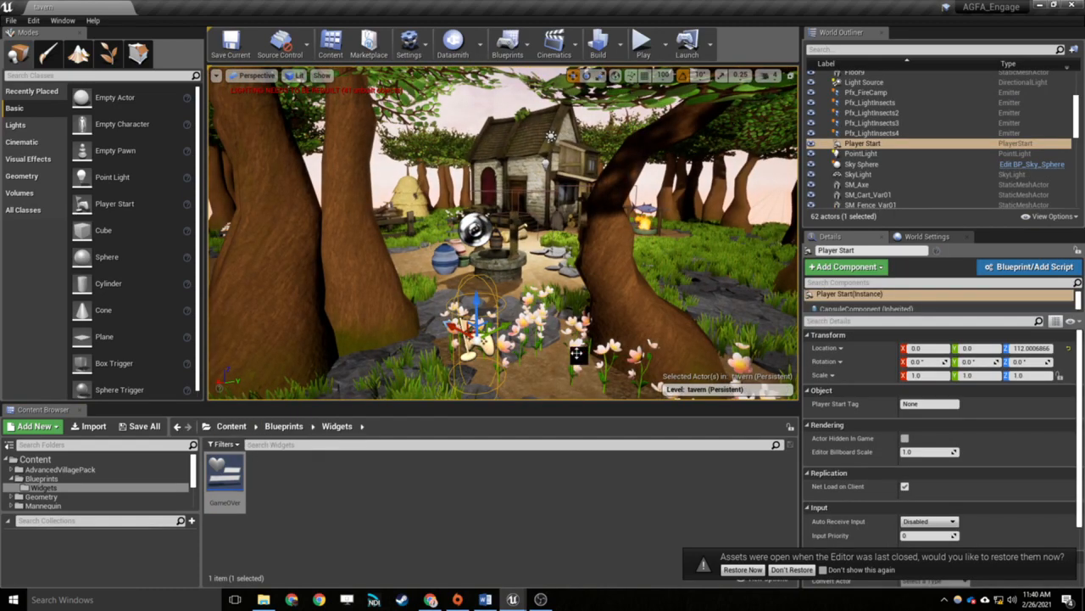
Open the ThirdPersonCharacter blueprint from the Blueprints folder inside ThirdPersonBP
click(283, 426)
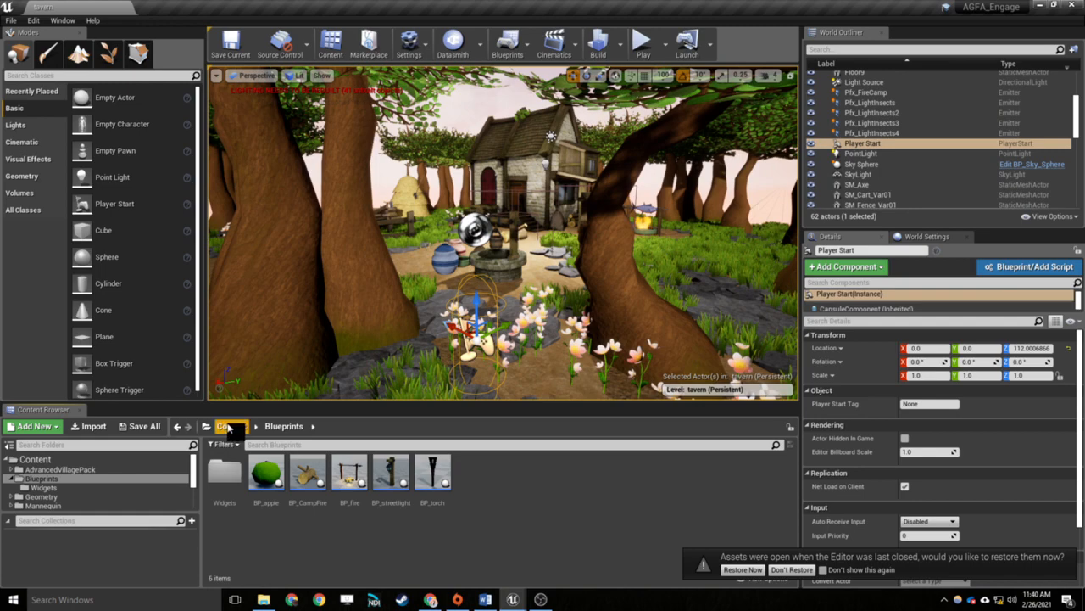
click(231, 426)
click(518, 479)
double_click(519, 482)
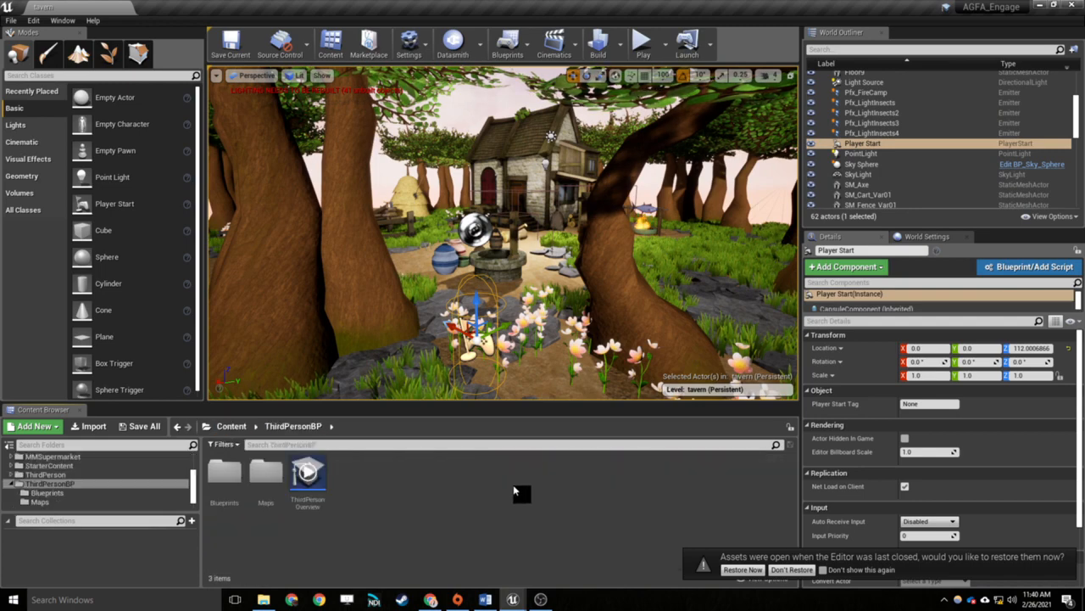
double_click(228, 475)
double_click(230, 485)
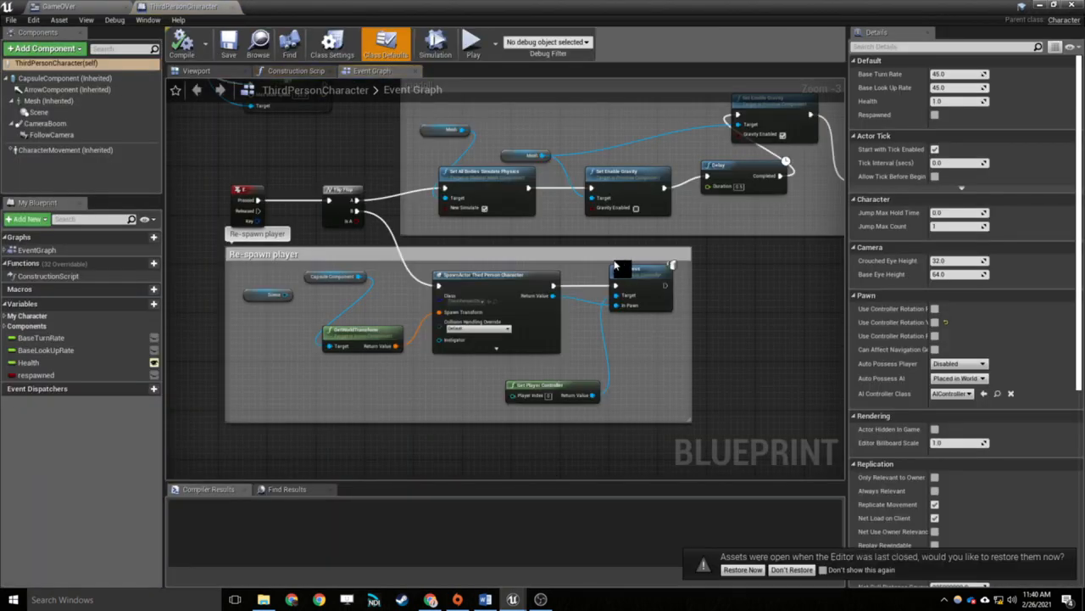
Examine the ragdoll, Re-spawn player and Game Over Screen node groups in the character's Event Graph
right_drag(649, 161, 452, 224)
right_drag(682, 275, 450, 250)
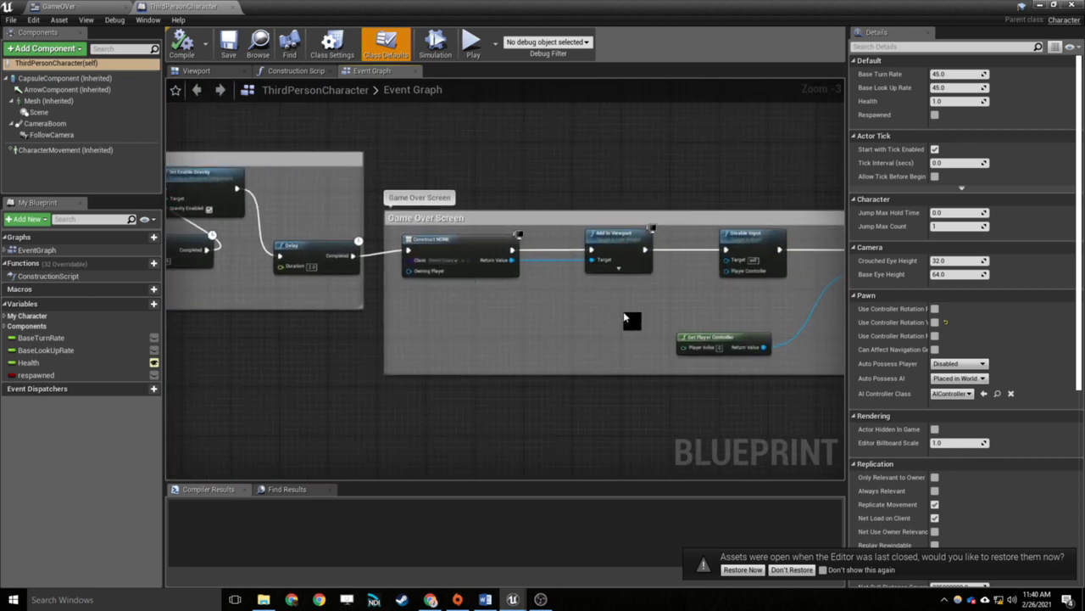
right_drag(625, 320, 498, 307)
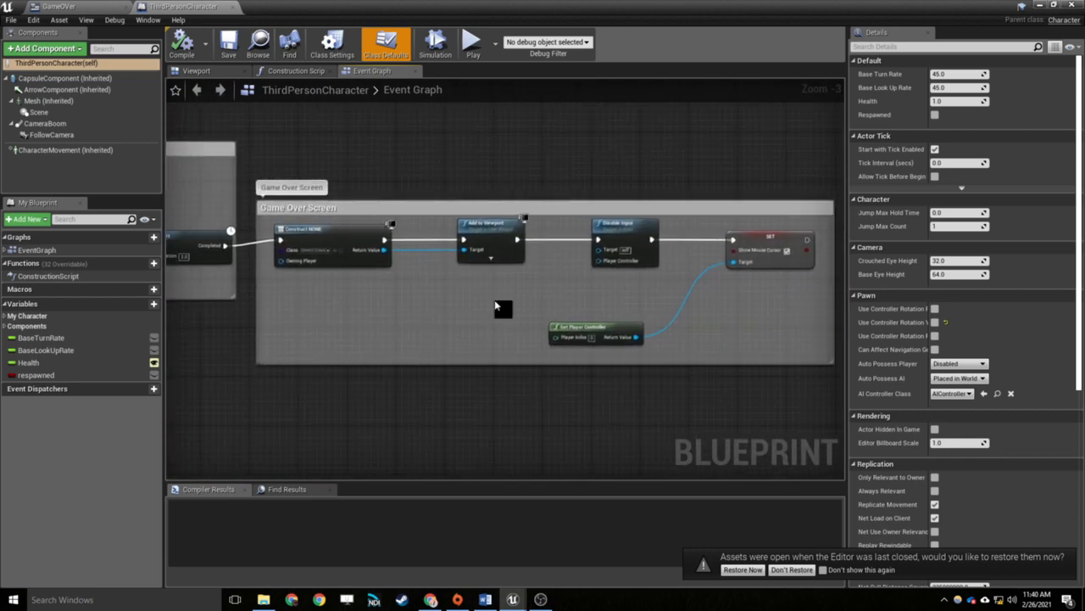
click(346, 237)
right_drag(390, 342, 530, 365)
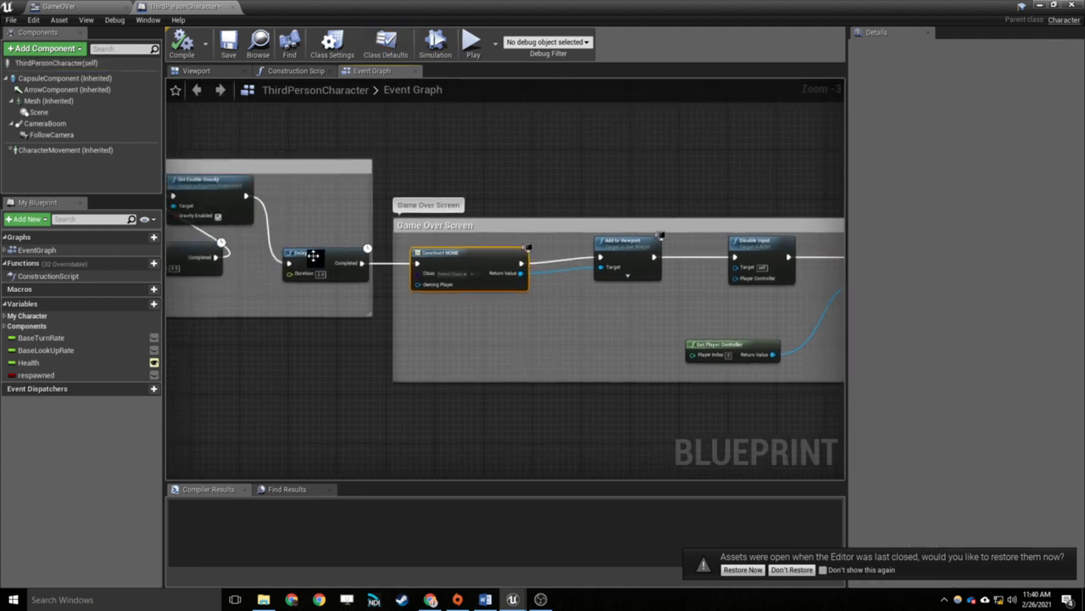
right_drag(313, 255, 607, 269)
right_drag(381, 306, 648, 279)
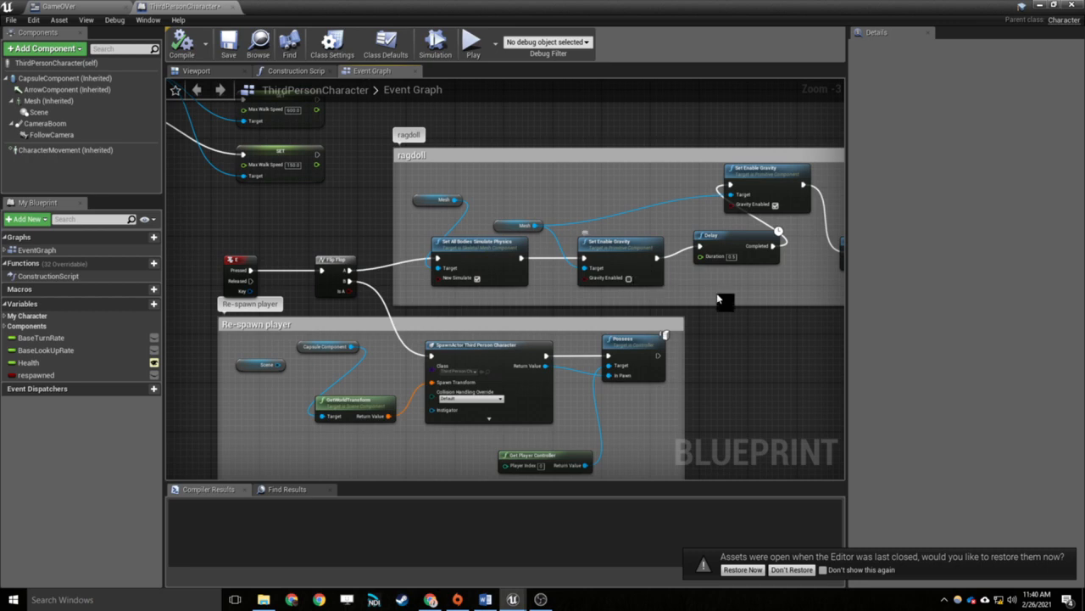
right_drag(698, 311, 363, 263)
right_drag(804, 253, 642, 205)
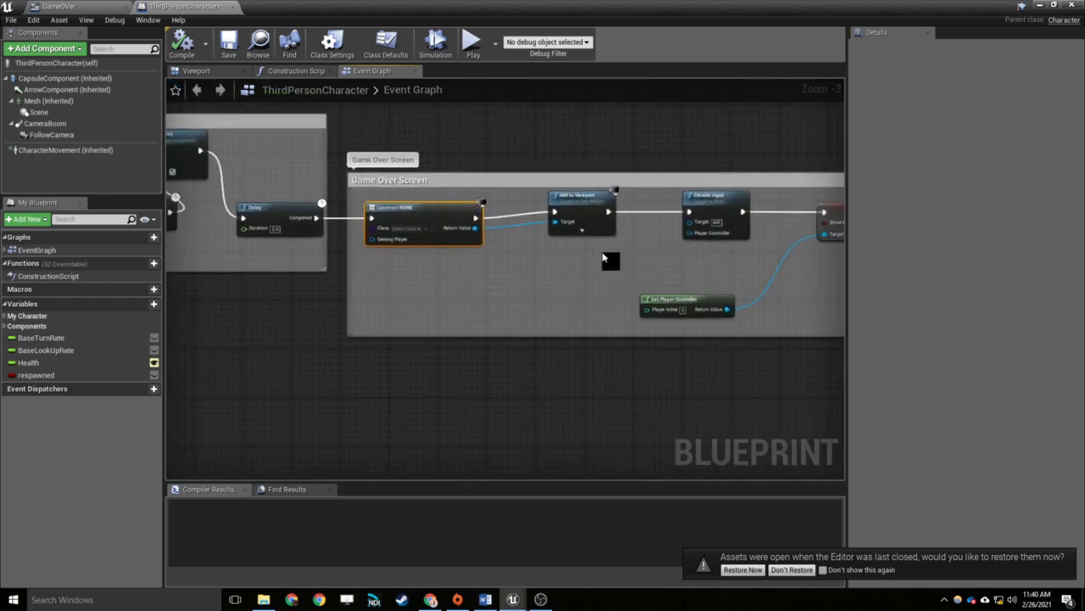
right_drag(602, 259, 516, 286)
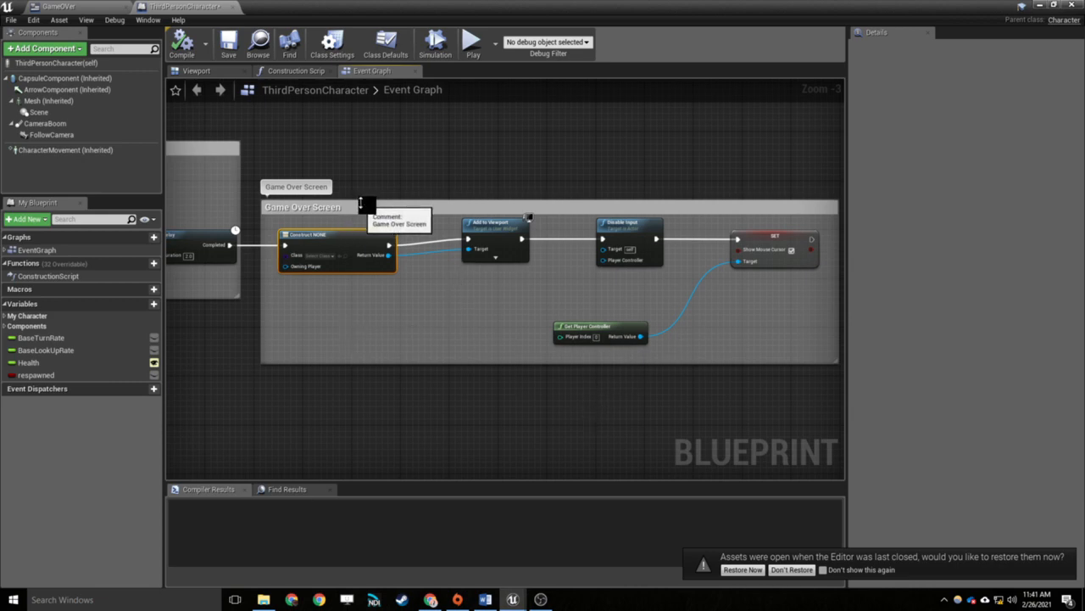
Delete the Game Over Screen comment box together with all its nodes, and compile the blueprint
click(369, 212)
key(Delete)
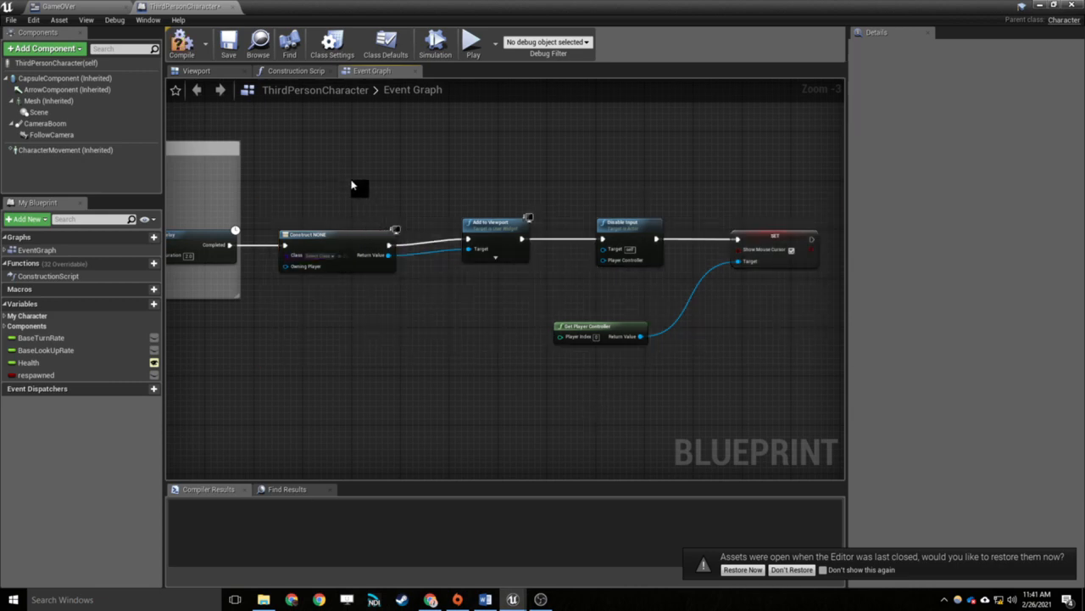
drag(353, 185, 838, 384)
key(Delete)
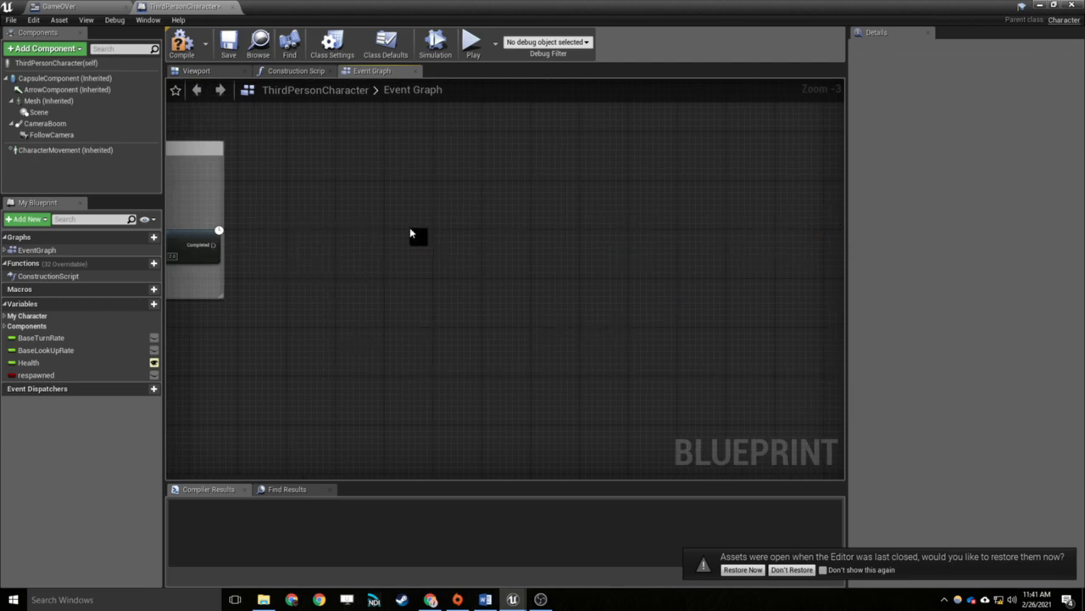
right_drag(370, 233, 536, 245)
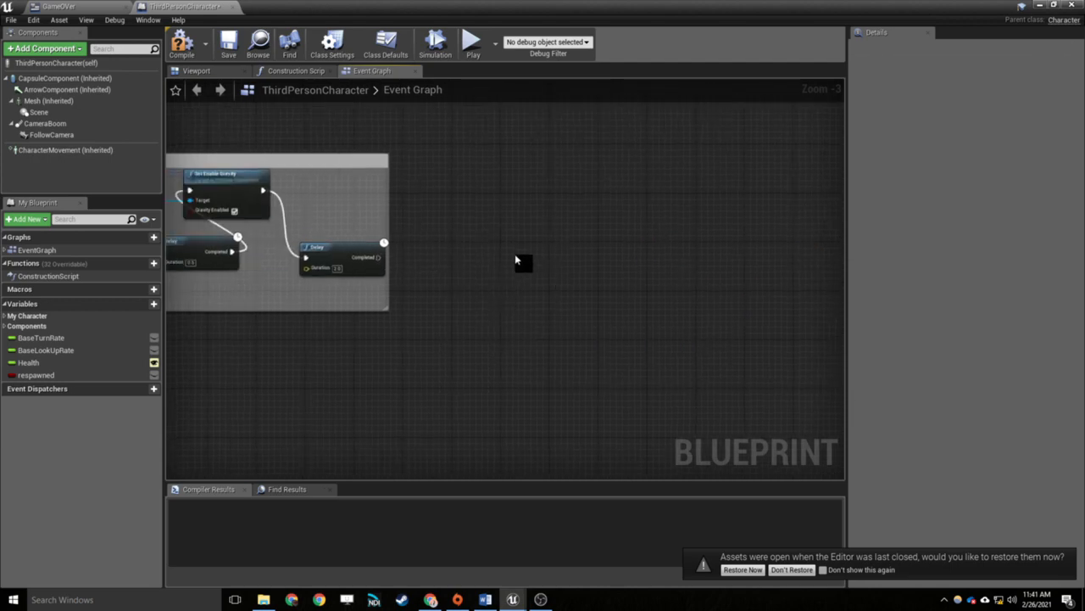
click(185, 46)
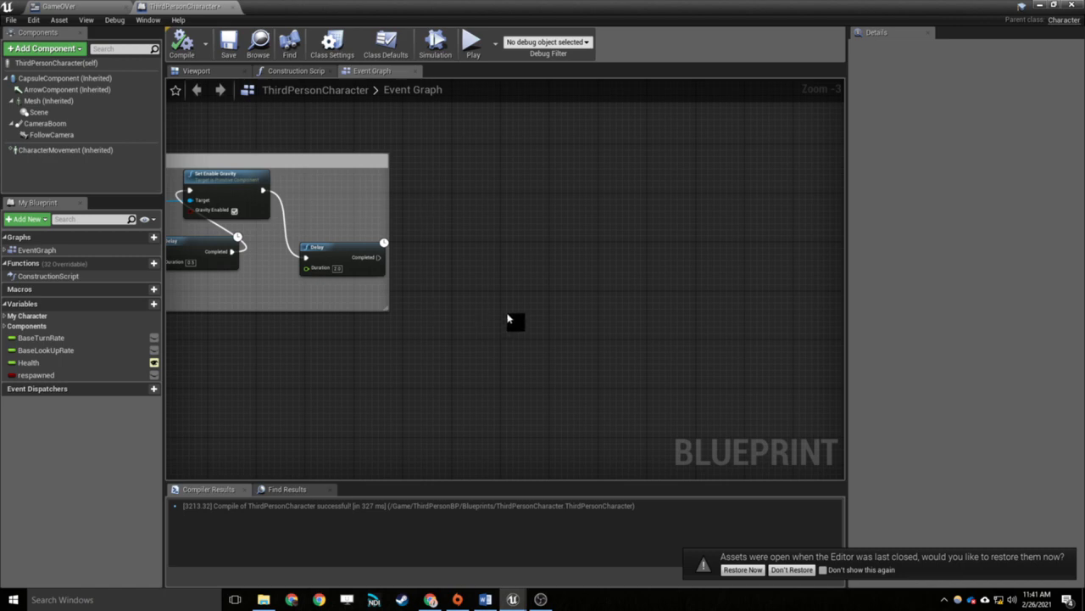
Add a G keyboard event in the empty graph area below the Re-spawn player group
right_drag(342, 230, 643, 240)
right_drag(305, 222, 444, 239)
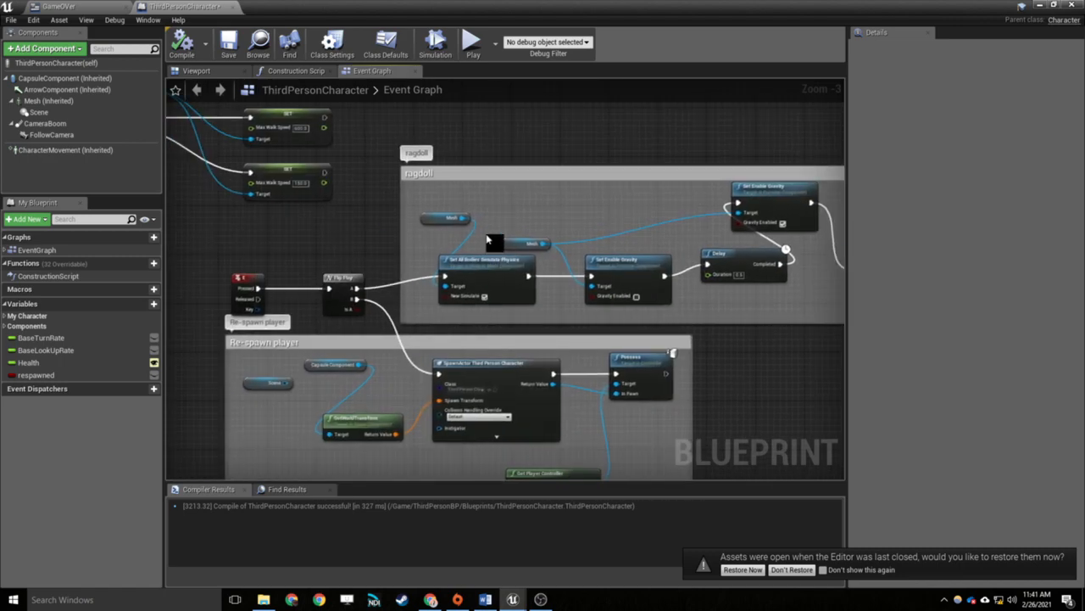
right_drag(578, 228, 387, 281)
right_drag(195, 373, 457, 92)
right_click(422, 259)
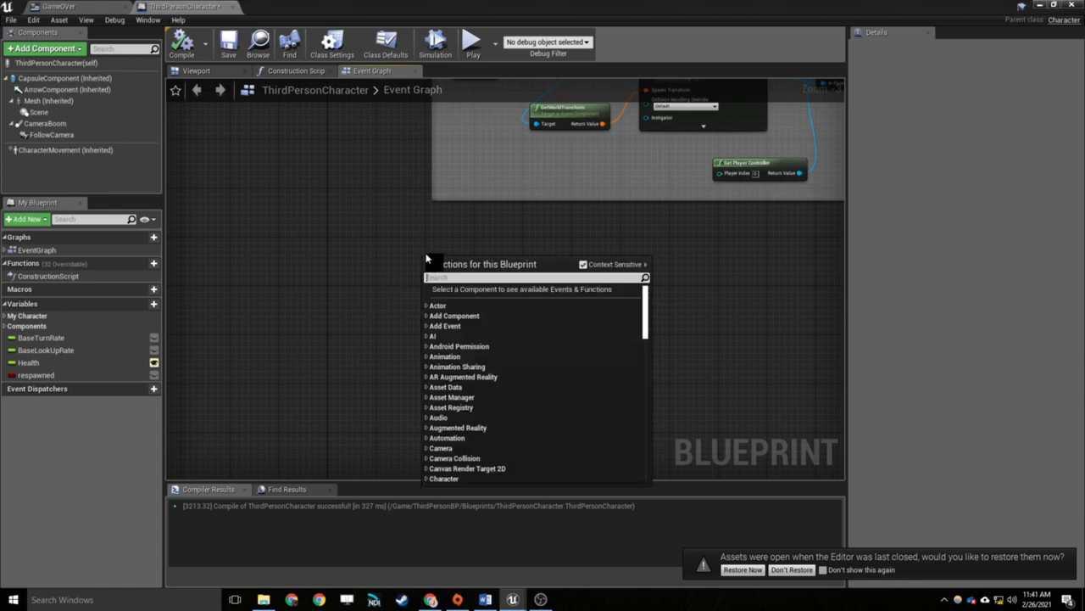
text(g key)
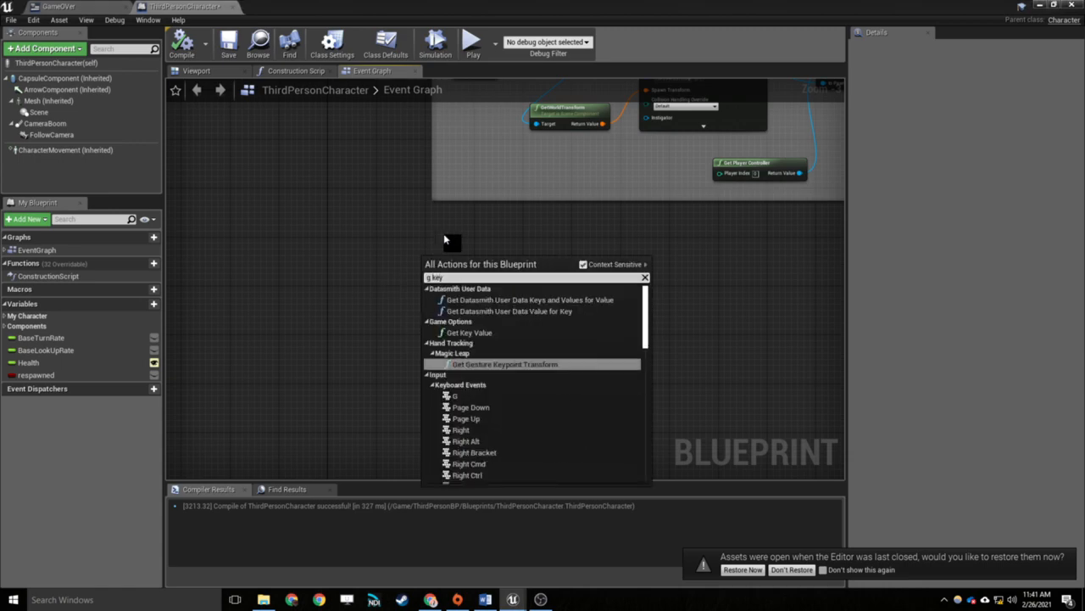
click(451, 396)
Add a Create Widget node on the G event's Pressed output and set its class to GameOVer
right_drag(456, 273, 407, 279)
drag(396, 275, 475, 287)
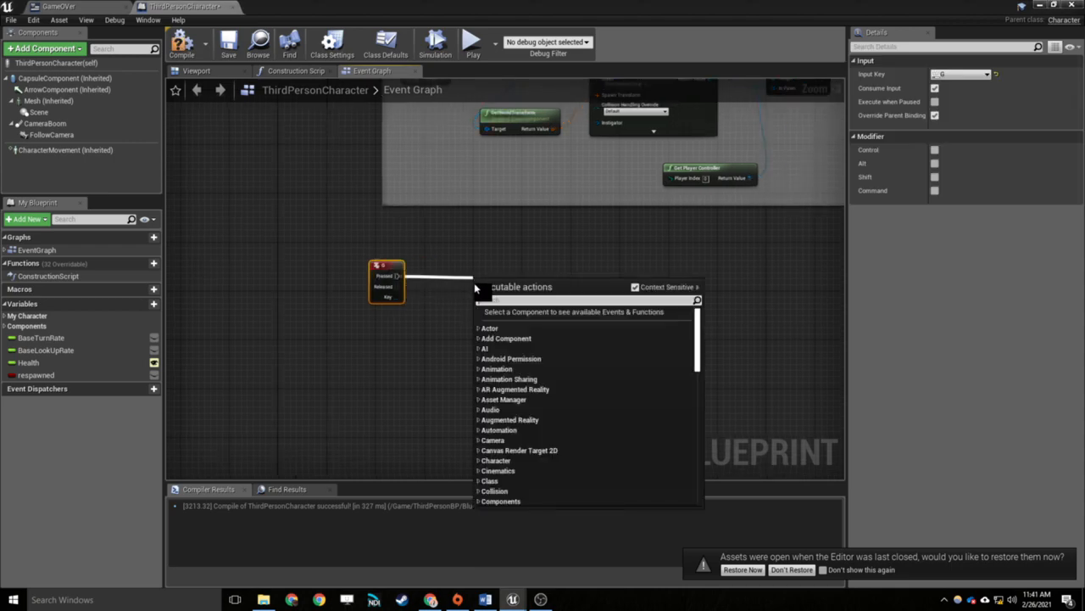
text(create wi)
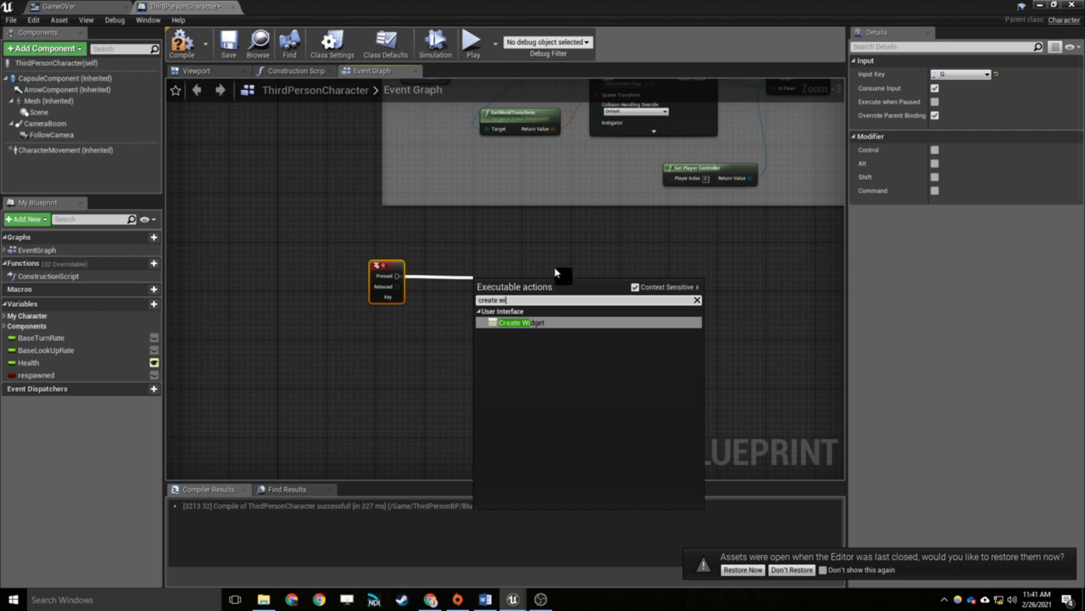
click(543, 322)
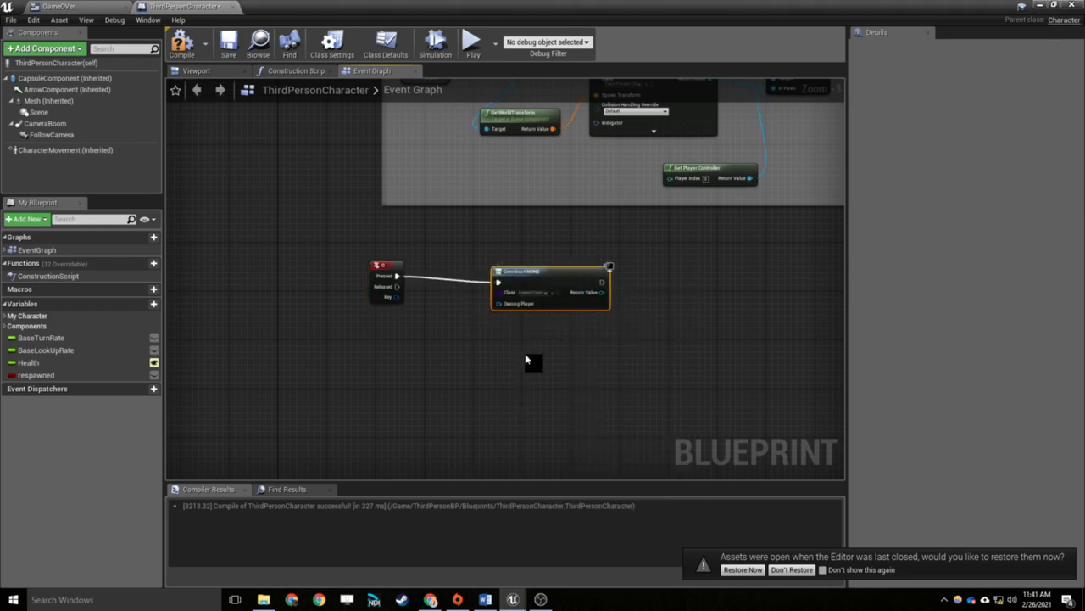
scroll(528, 310, up, 3)
click(542, 288)
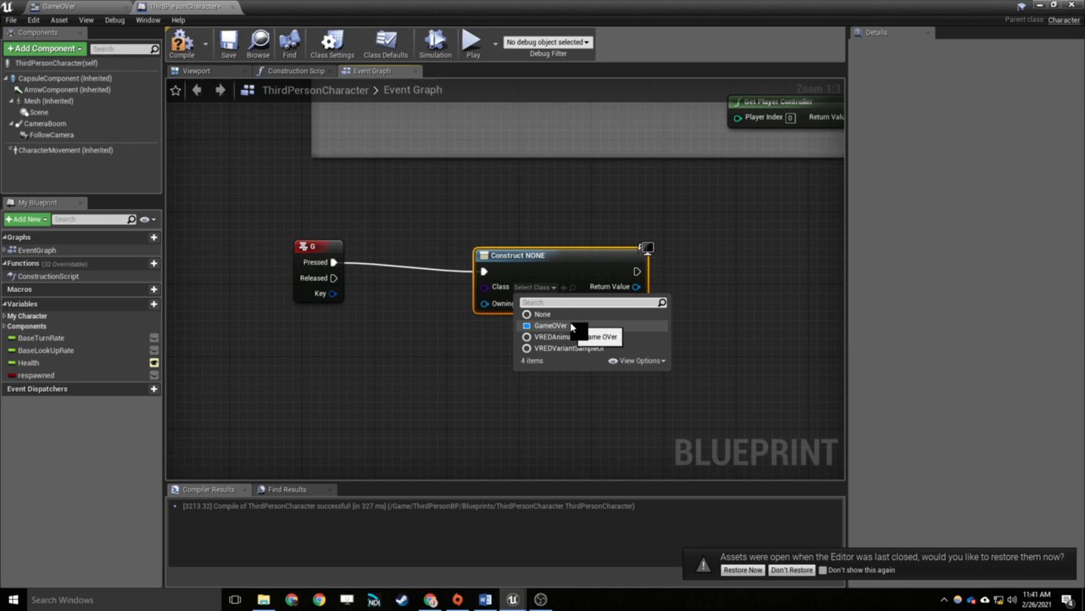
click(556, 326)
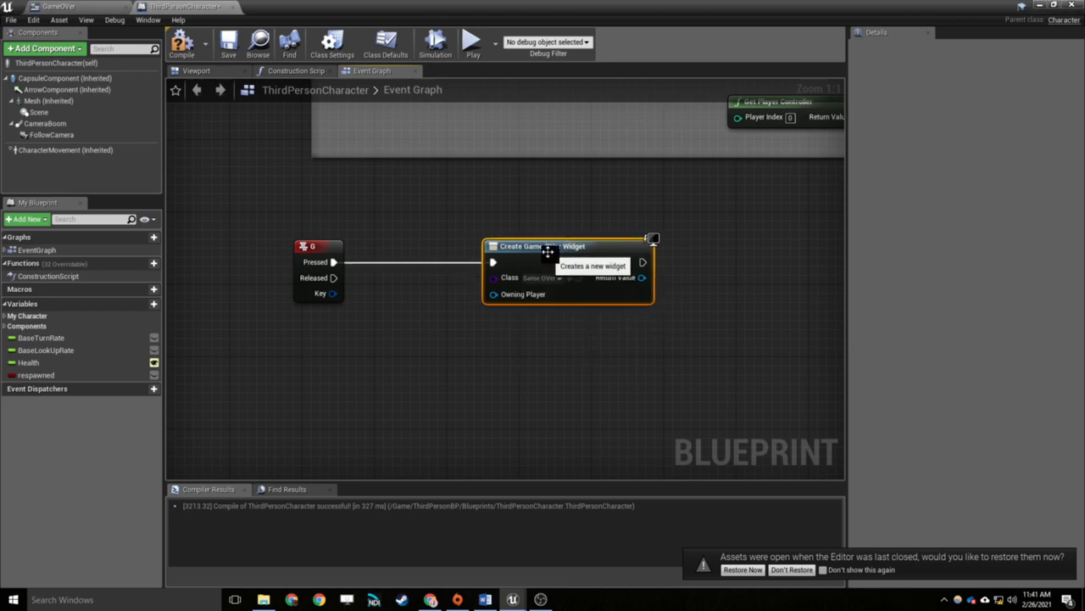
Feed the widget node's Owning Player from a new Get Player Controller node, compile, and place that node below and between the G event and widget node
drag(493, 295, 424, 401)
text(get)
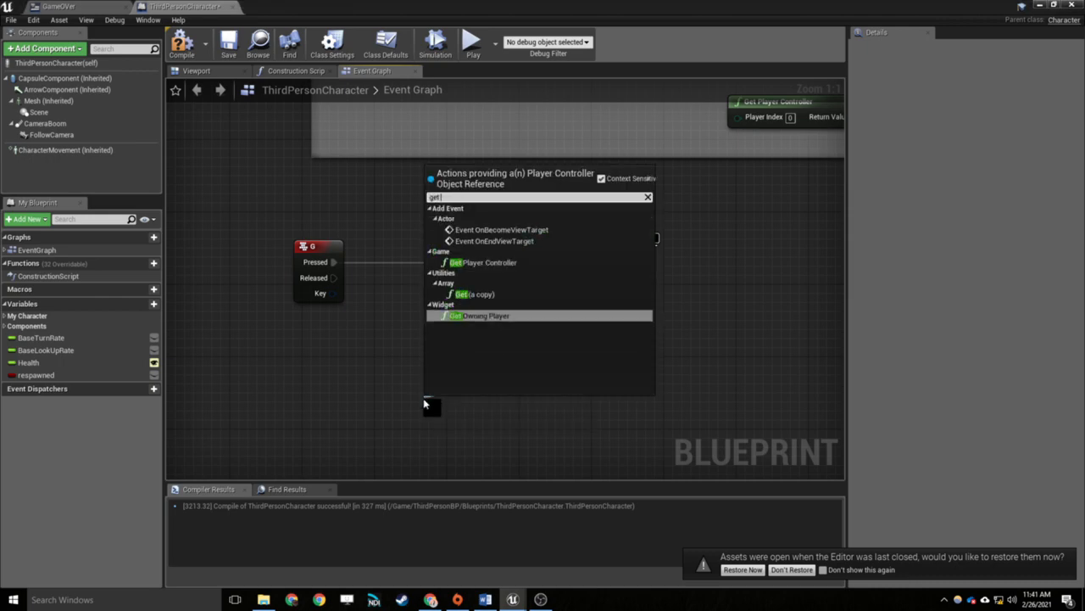
text( player)
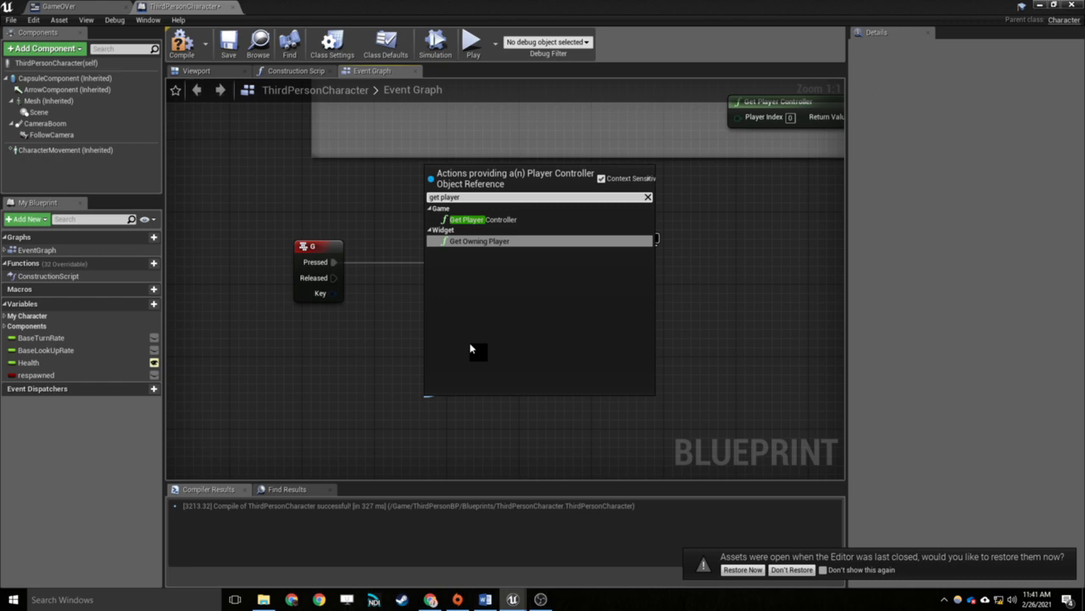
click(509, 219)
click(183, 61)
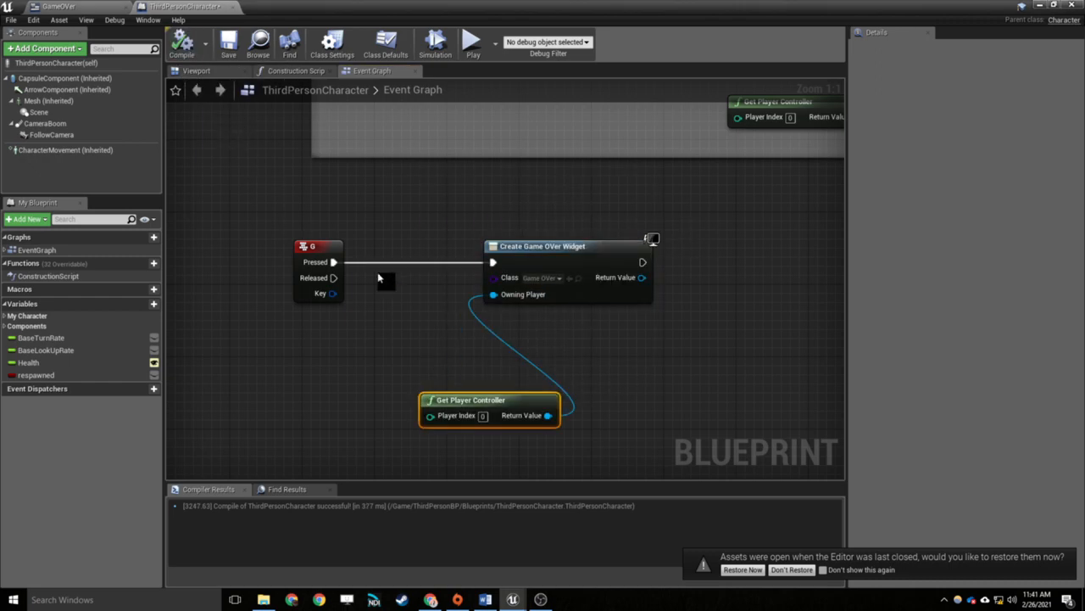
drag(498, 400, 445, 390)
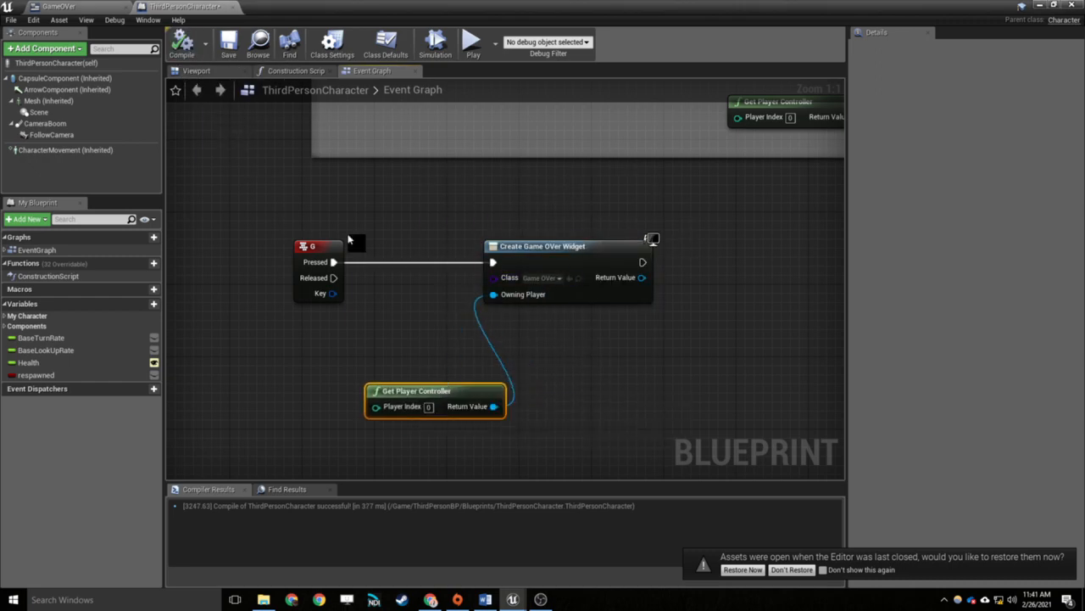
click(615, 247)
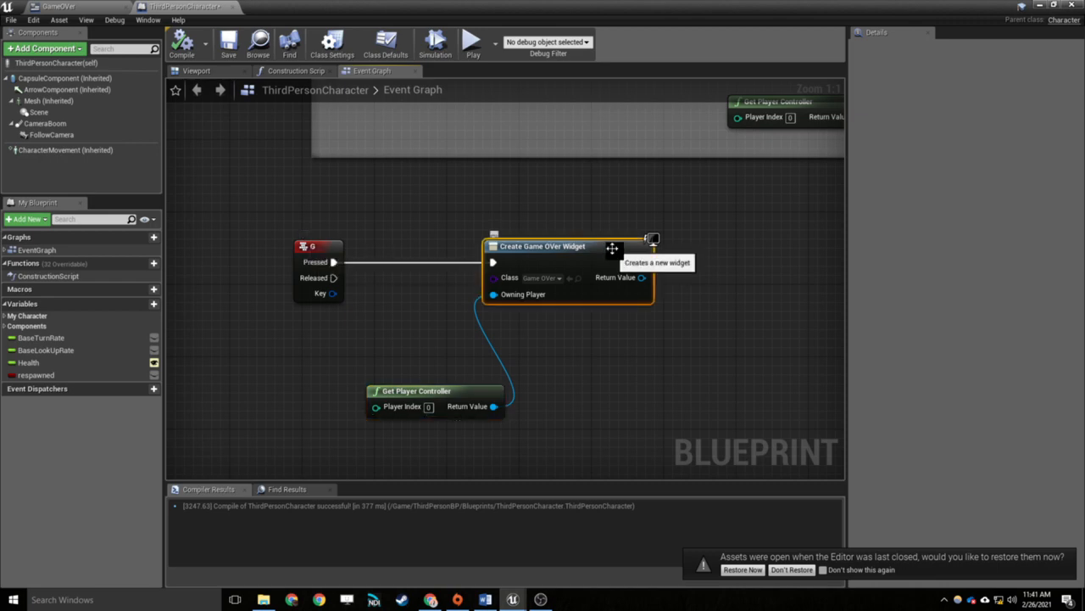
click(446, 398)
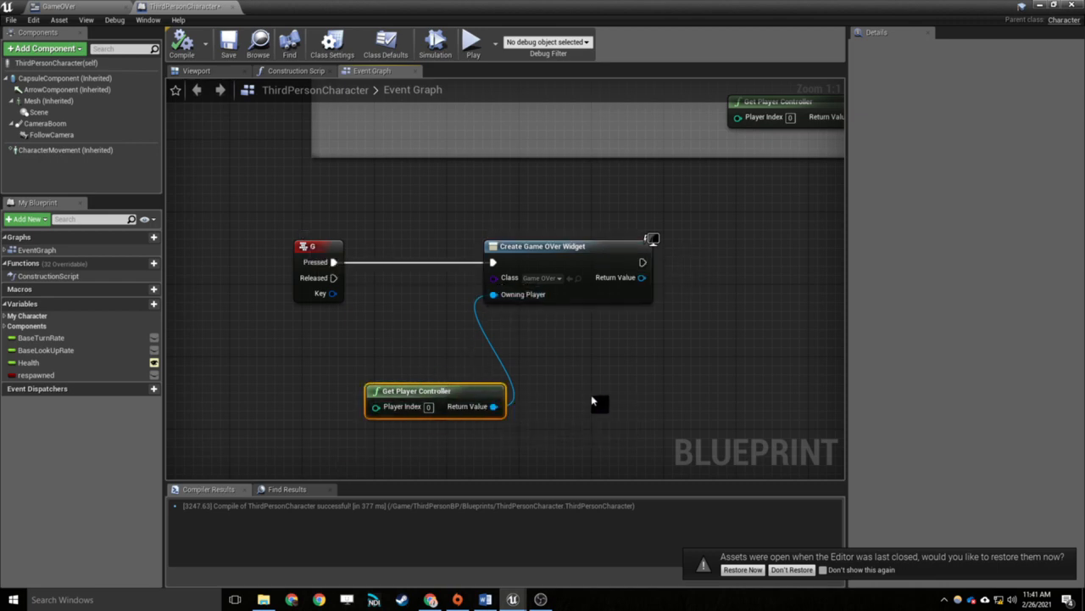
Add an Add to Viewport node on the execution output of the Create Game OVer Widget node
right_drag(592, 401, 546, 335)
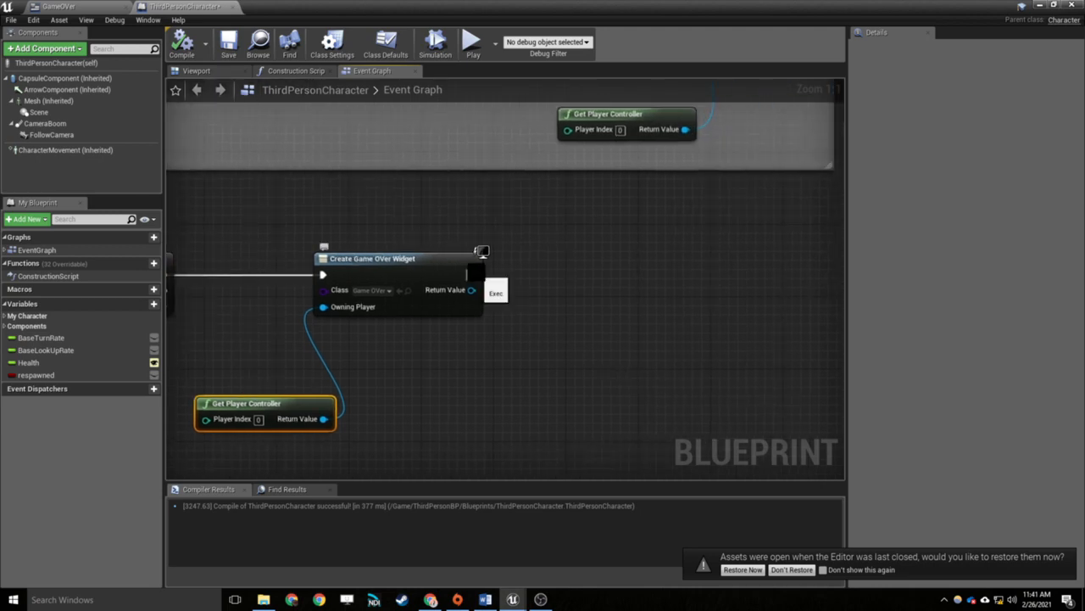
drag(471, 274, 579, 275)
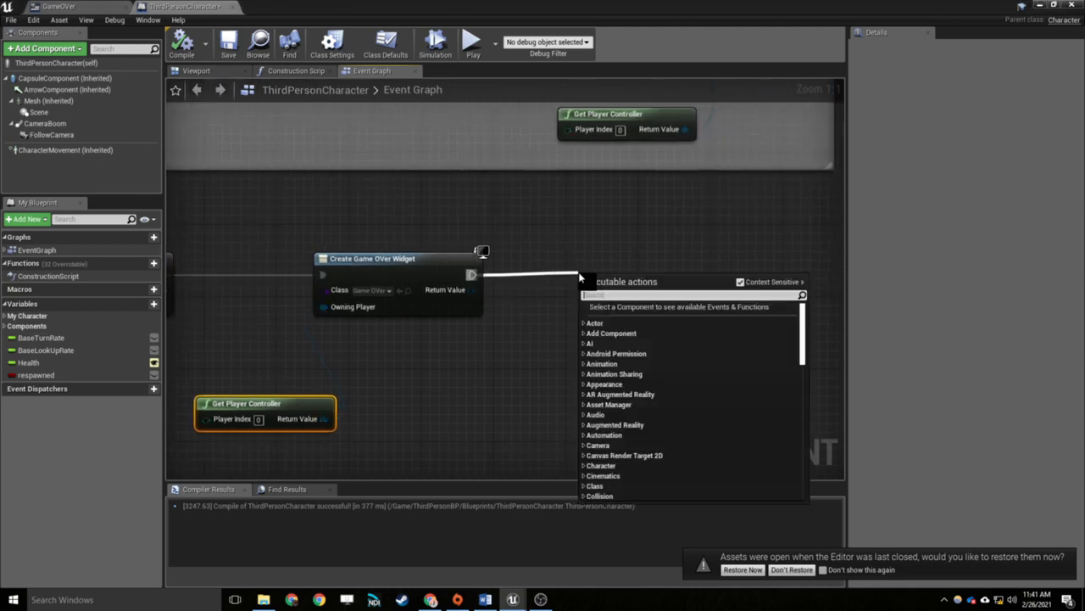
text(add to view)
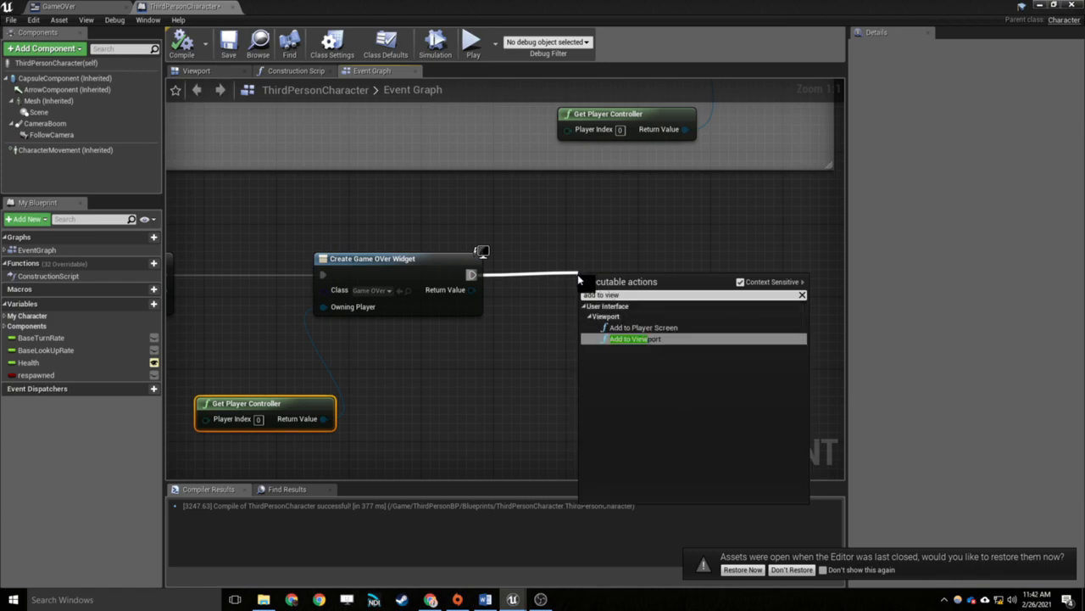
click(653, 336)
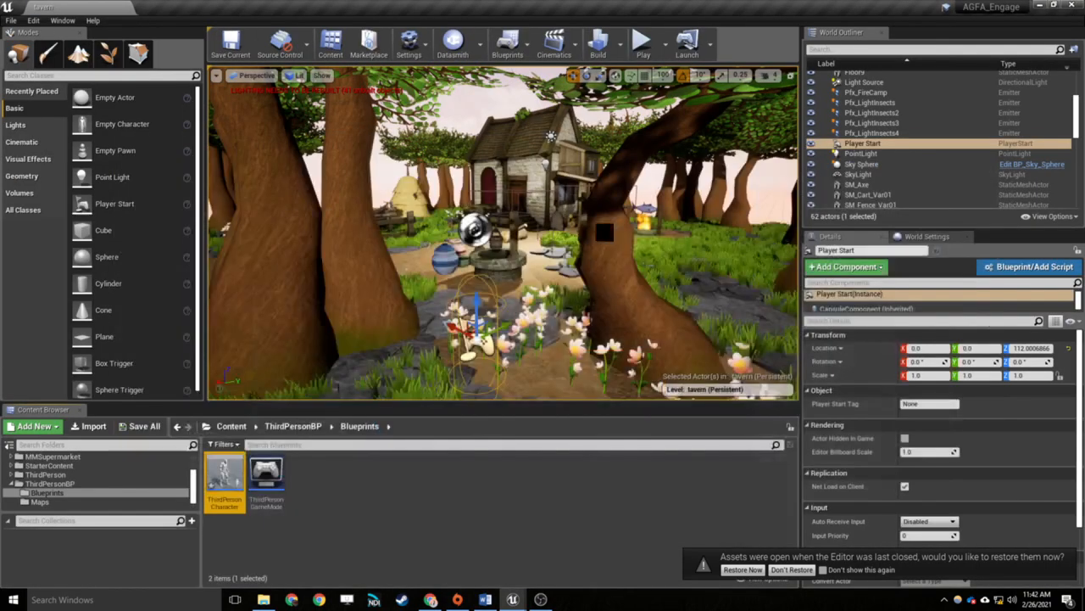
alt+drag(568, 149, 579, 207)
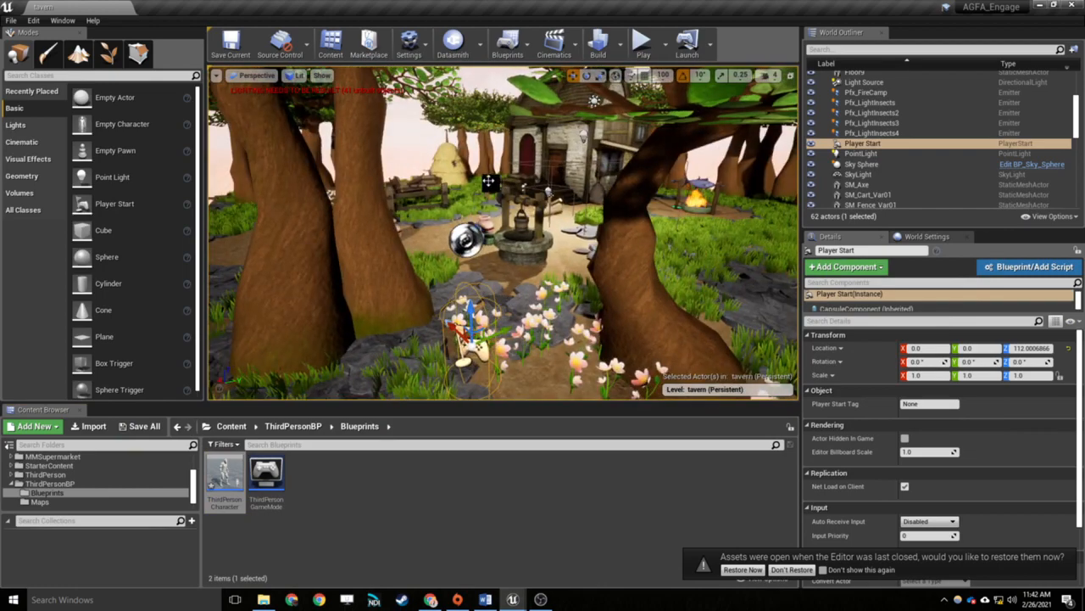
mouse_move(490, 183)
alt+mouse_down()
mouse_move(551, 127)
mouse_move(491, 183)
alt+mouse_up()
mouse_move(485, 108)
alt+mouse_down()
mouse_move(593, 104)
mouse_move(485, 98)
alt+mouse_up()
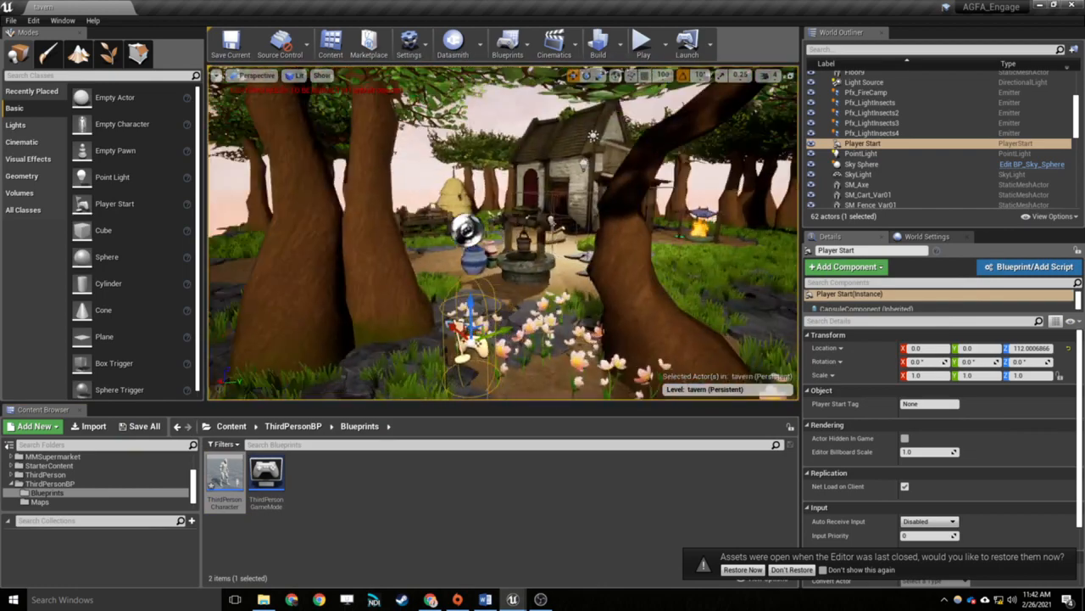
Reopen the ThirdPersonCharacter blueprint and connect the Create Game OVer Widget node's Return Value to the Target of Add to Viewport
double_click(232, 480)
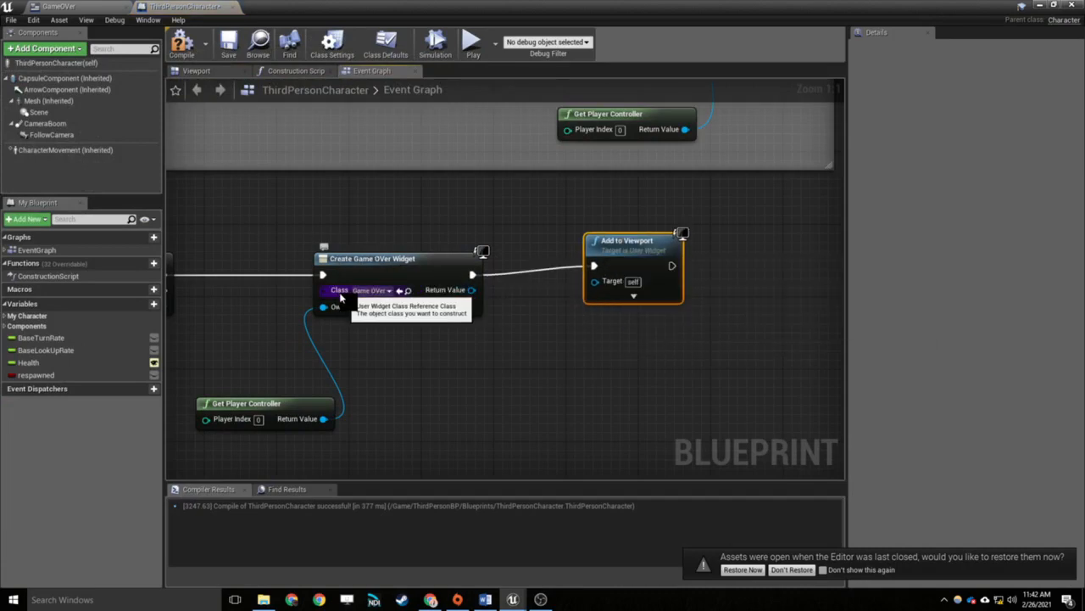
drag(461, 284, 598, 282)
click(628, 240)
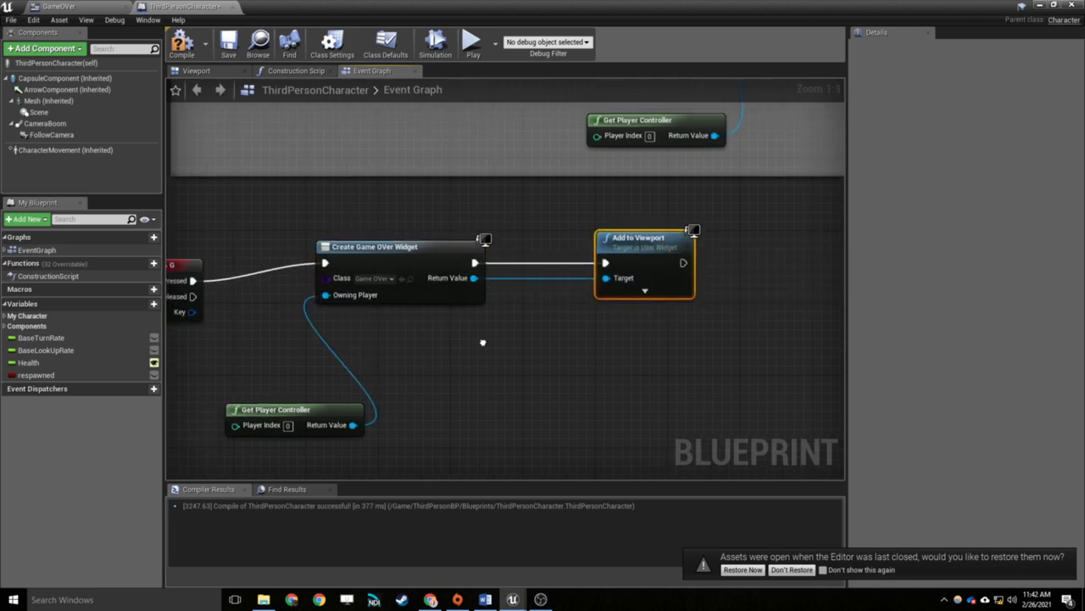
Move the Create Game OVer Widget and Add to Viewport nodes together farther from the G event, lining up the execution wire
right_drag(483, 342, 547, 347)
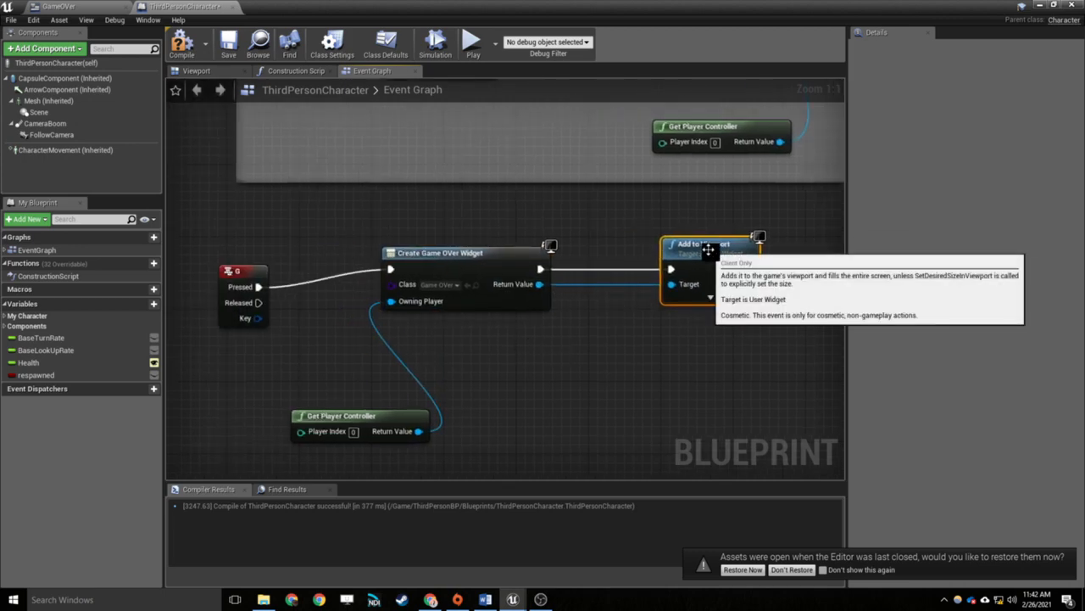
drag(464, 199, 751, 307)
drag(701, 251, 800, 268)
click(748, 361)
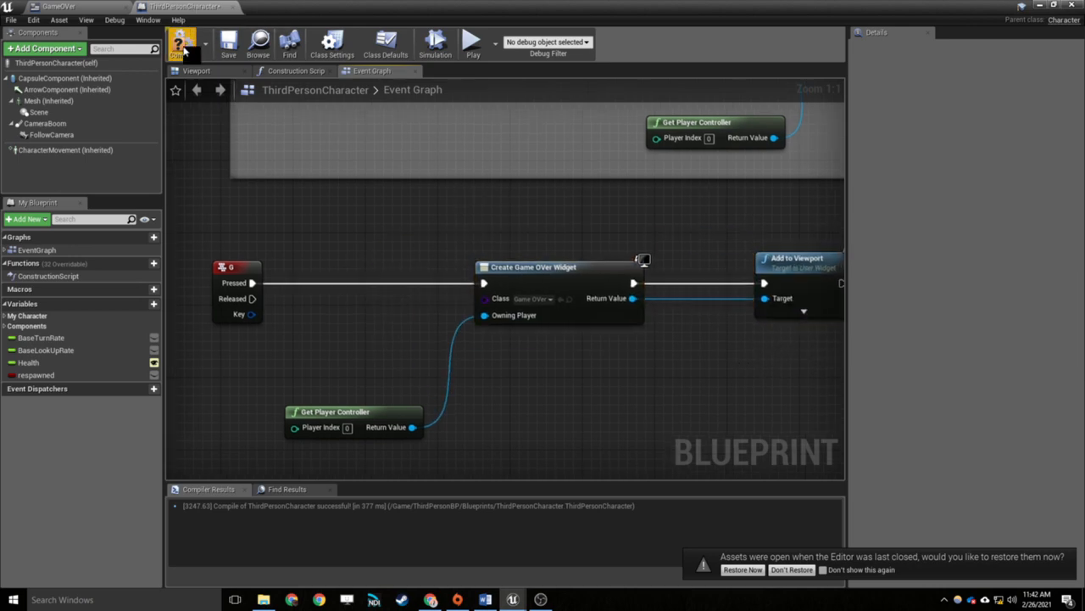
Play the tavern level in the editor despite the compiler-error prompt, test the Game Over screen while moving the character, and stop playing
click(1040, 4)
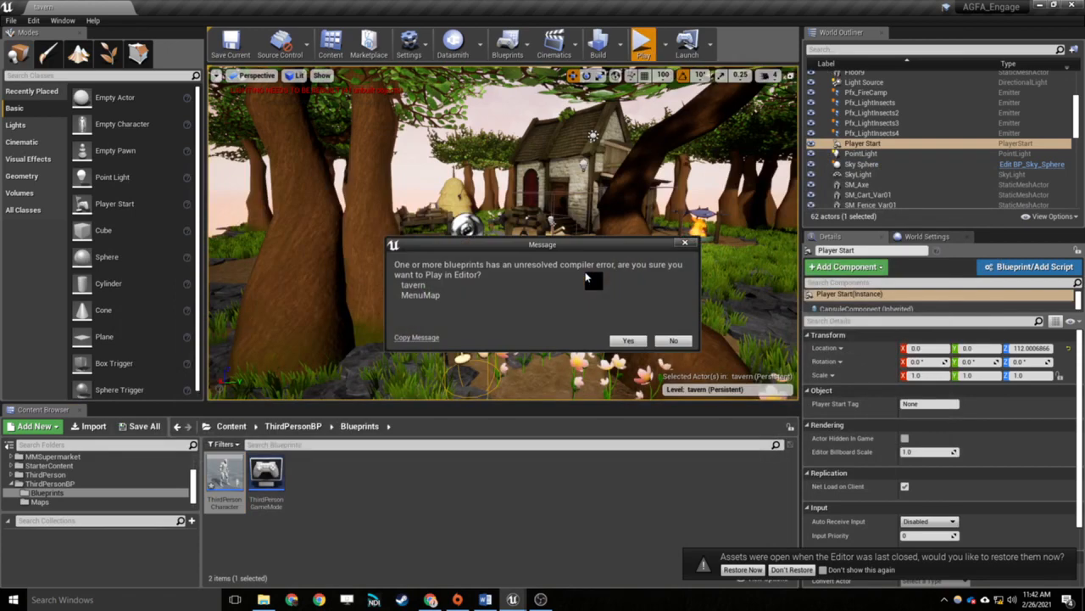
click(635, 342)
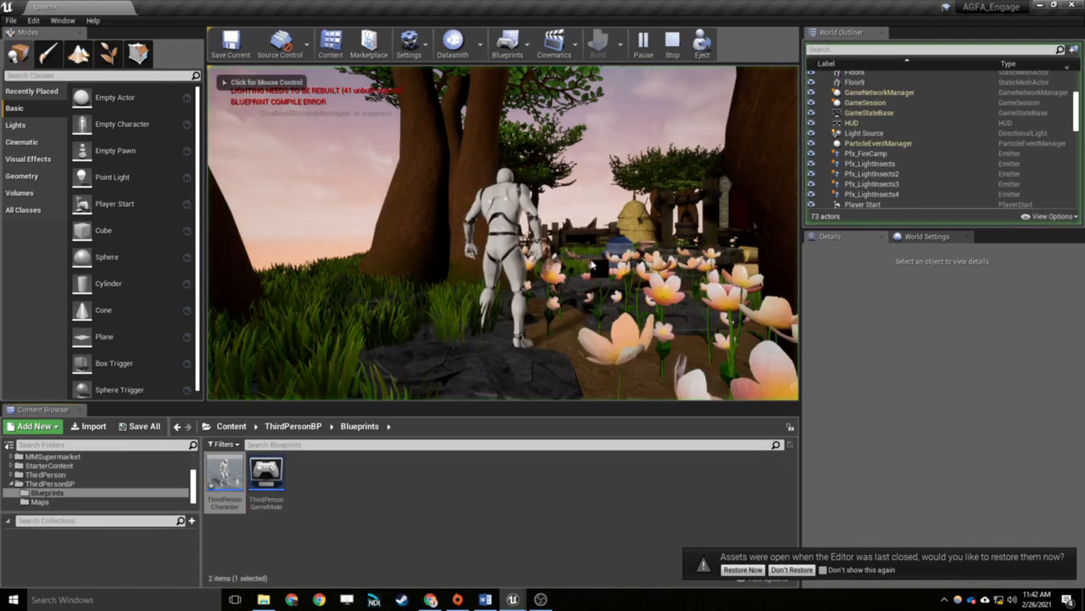
key(w)
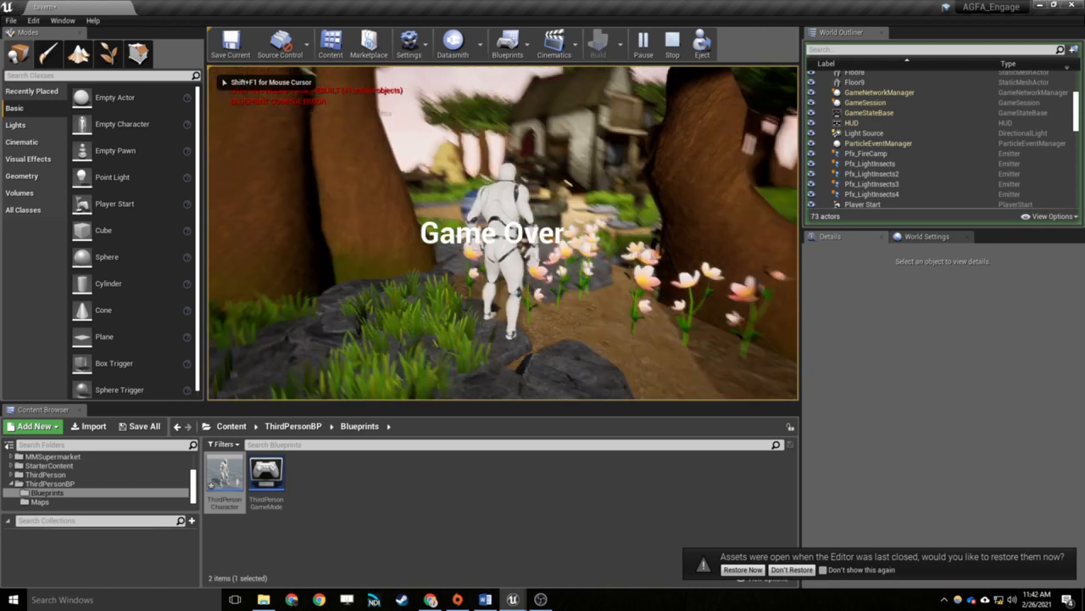
key(w)
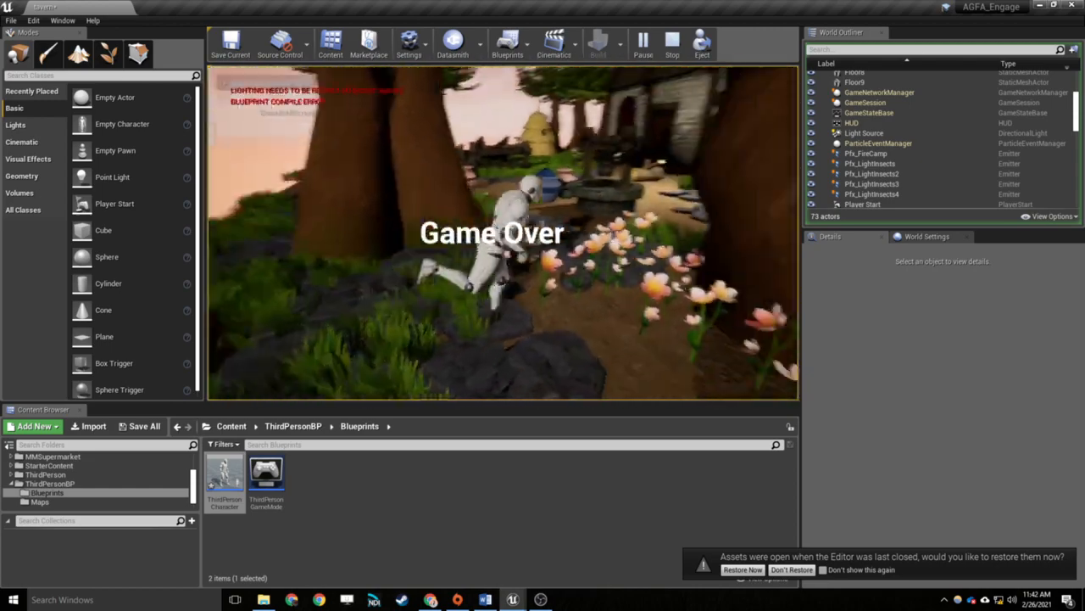
key(w)
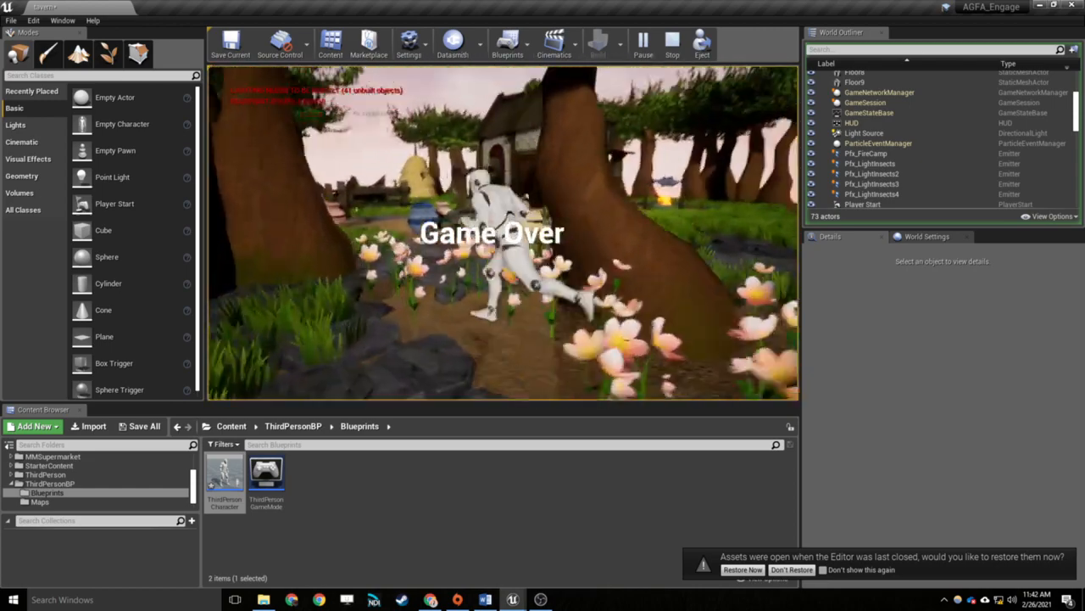
key(s)
key(w)
key(s)
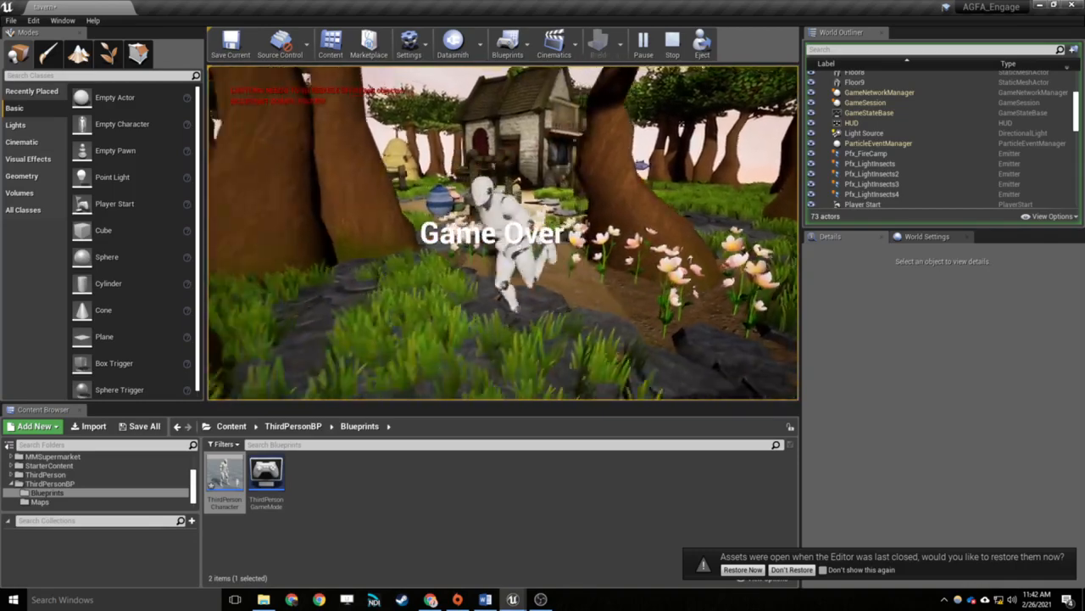
key(w)
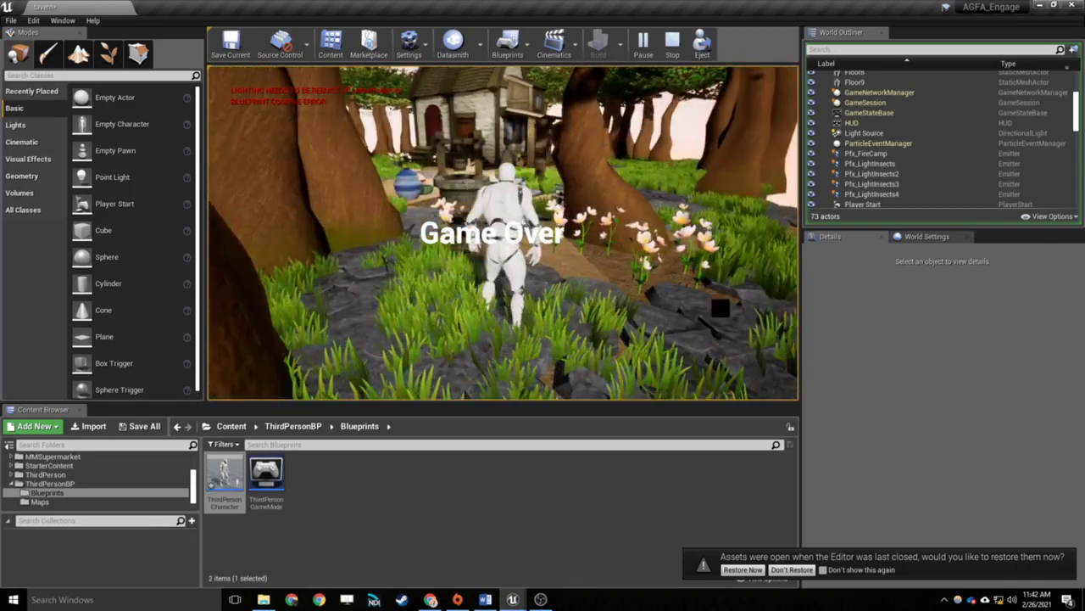
key(Escape)
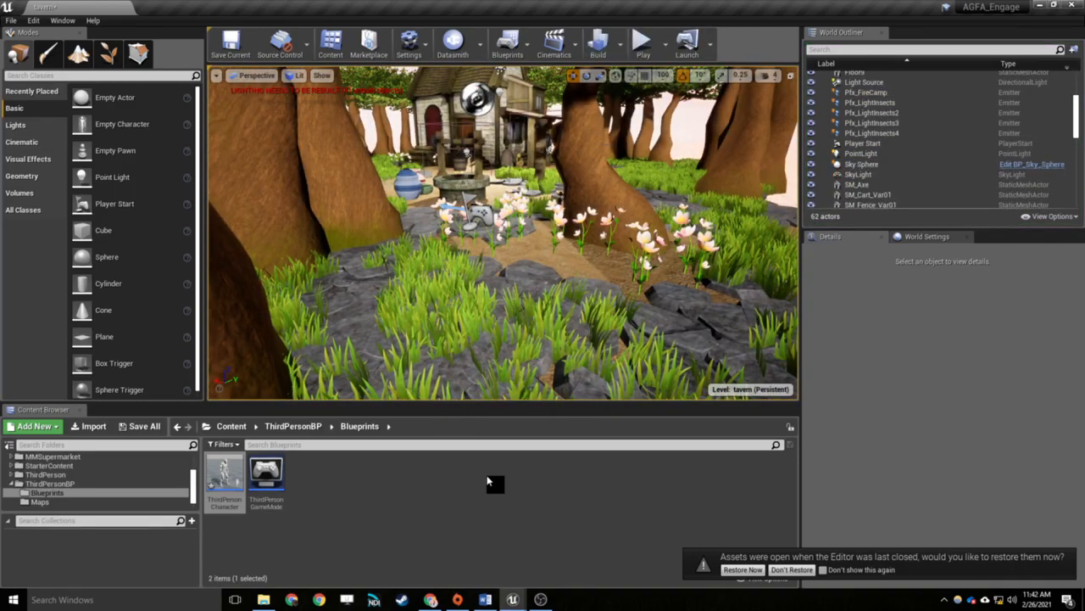